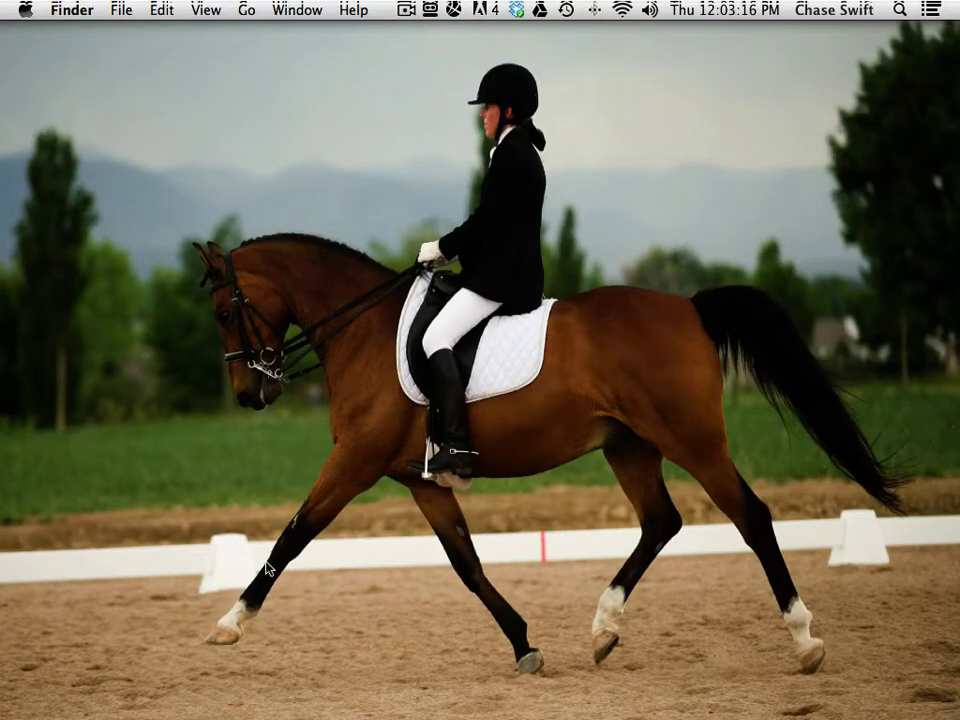
Launch Firefox from the Dock so it opens the Gmail, Facebook and TrafficSwarm tabs
mouse_move(195, 708)
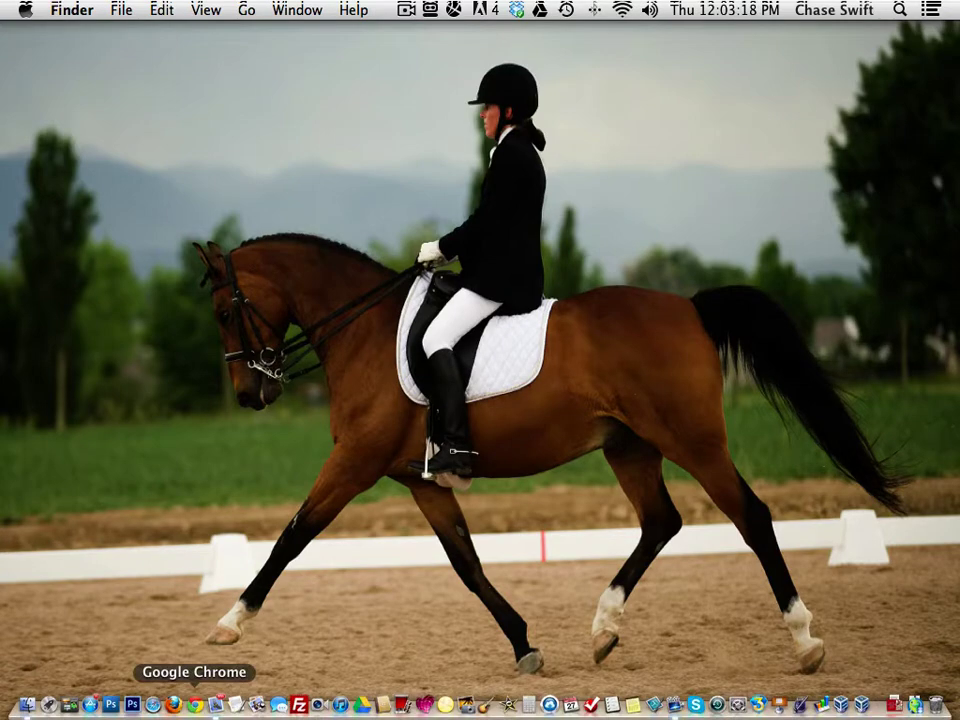
left_click(174, 707)
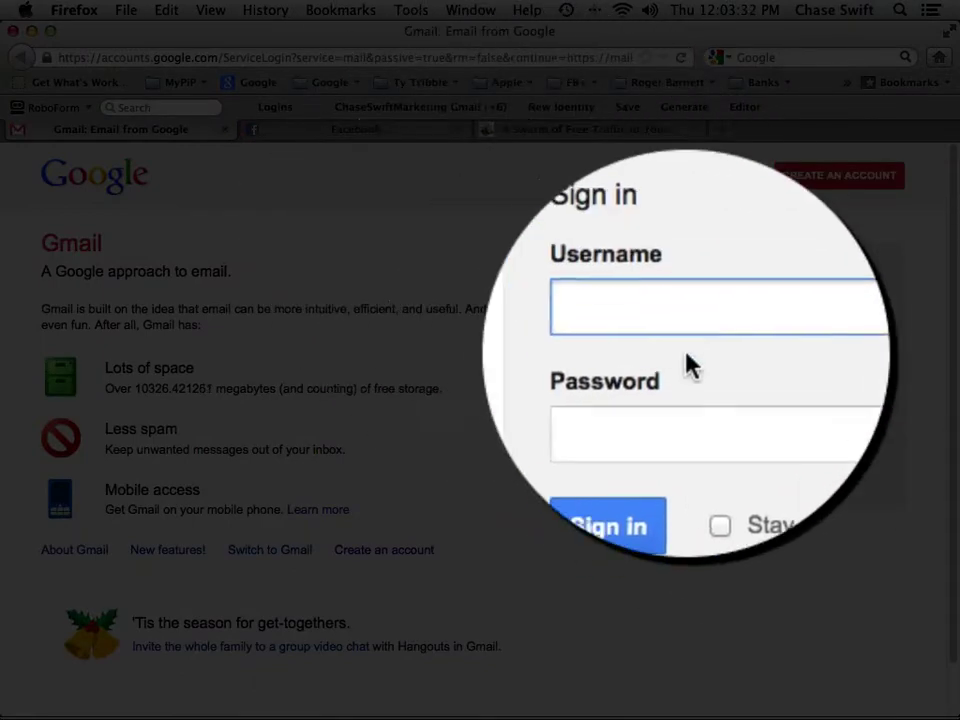
Autofill the saved Gmail username, browse the Facebook feed, then show the TrafficSwarm surf page
left_click(666, 332)
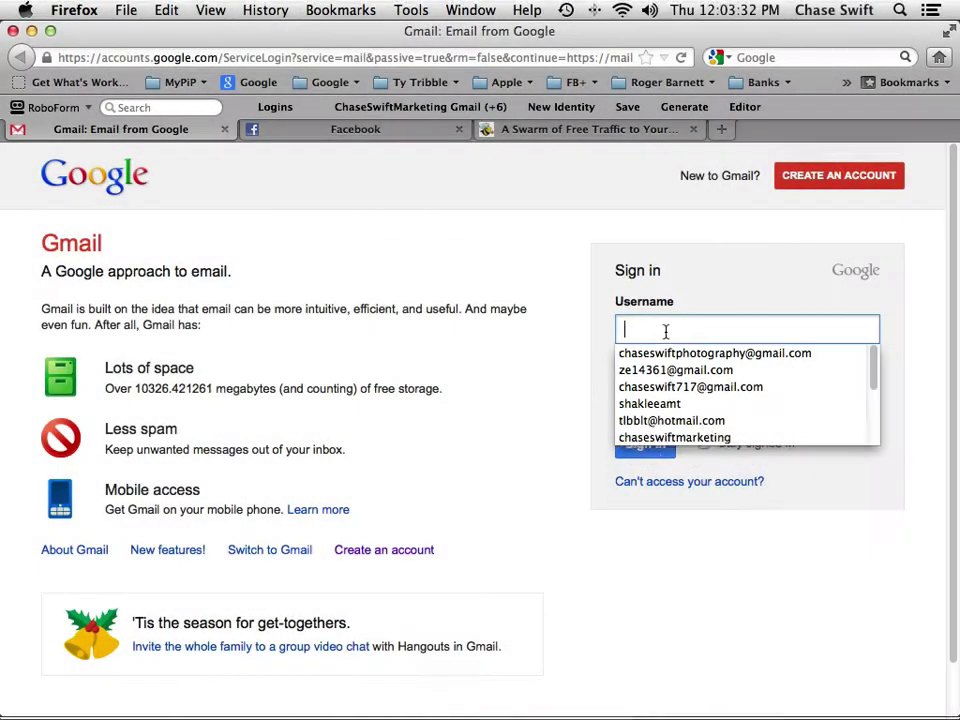
left_click(658, 440)
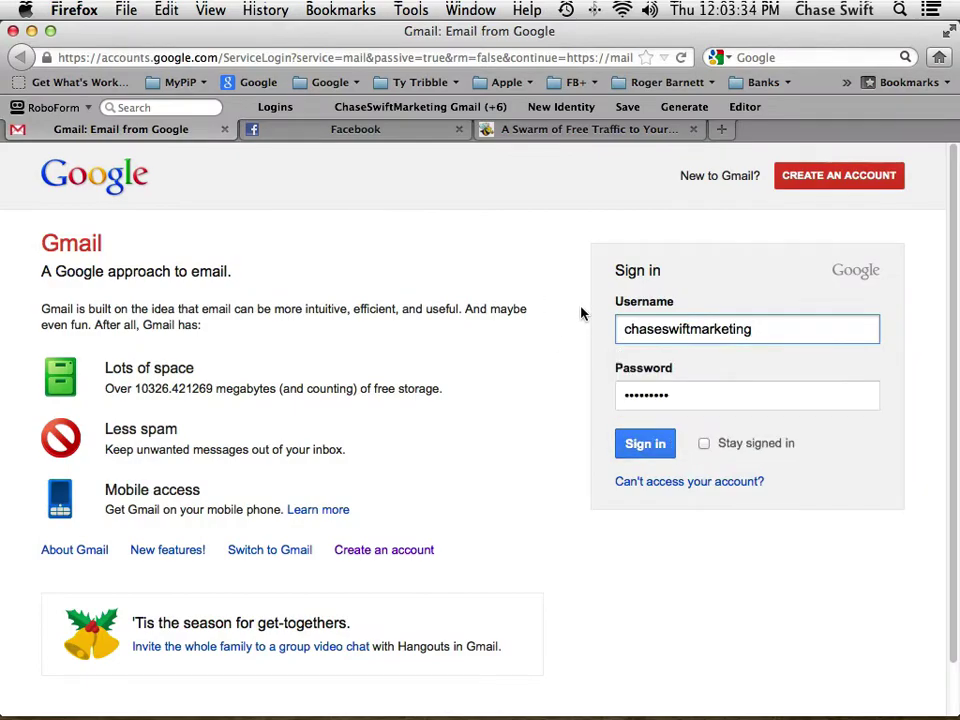
left_click(350, 138)
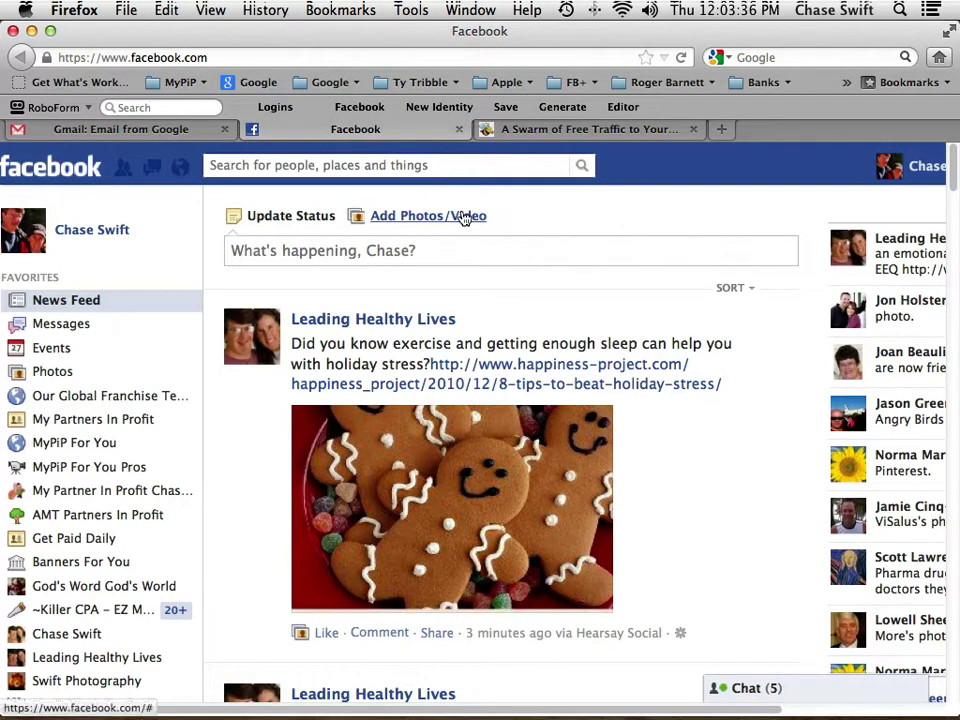
scroll(690, 365, "down", 10)
scroll(690, 365, "up", 10)
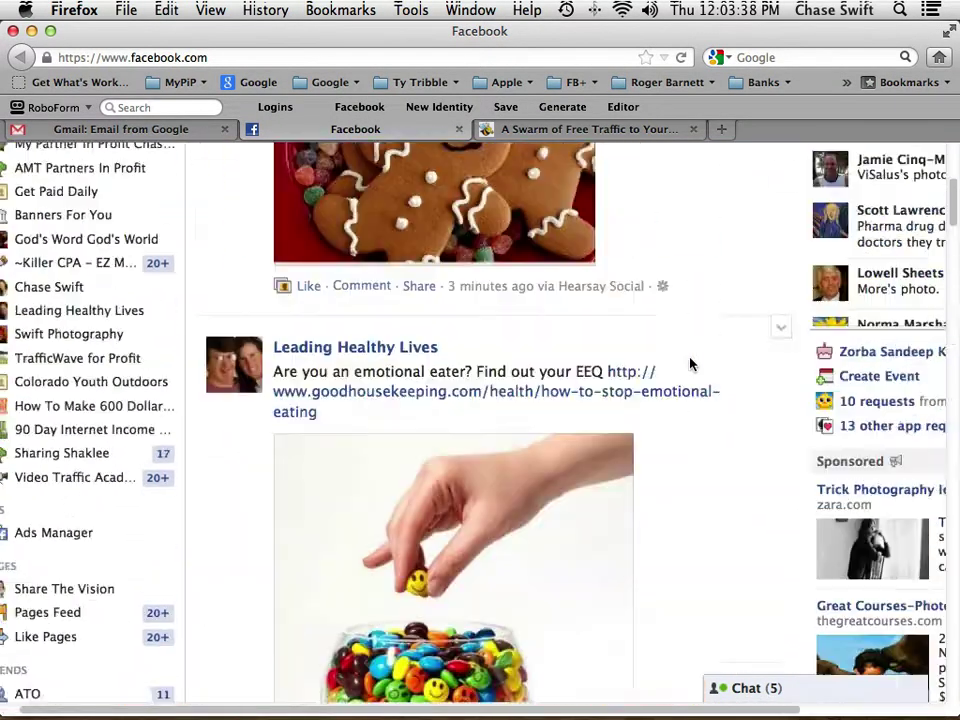
scroll(690, 365, "right", 1)
left_click(607, 133)
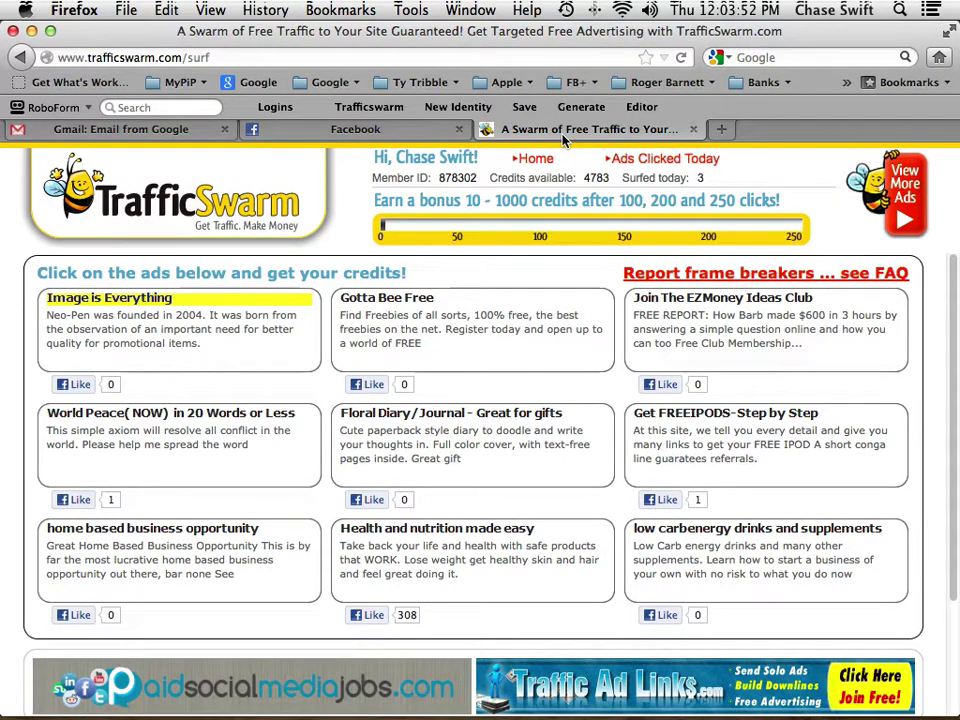
Open a TrafficSwarm ad to earn 3 credits, then close the TrafficSwarm tab
left_click(395, 310)
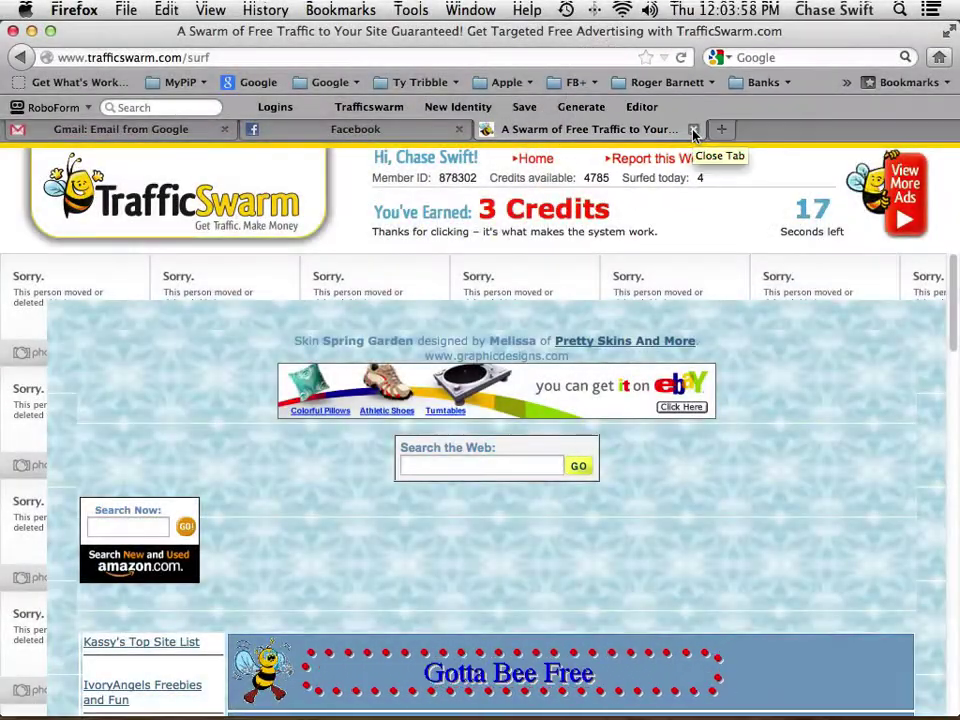
left_click(693, 130)
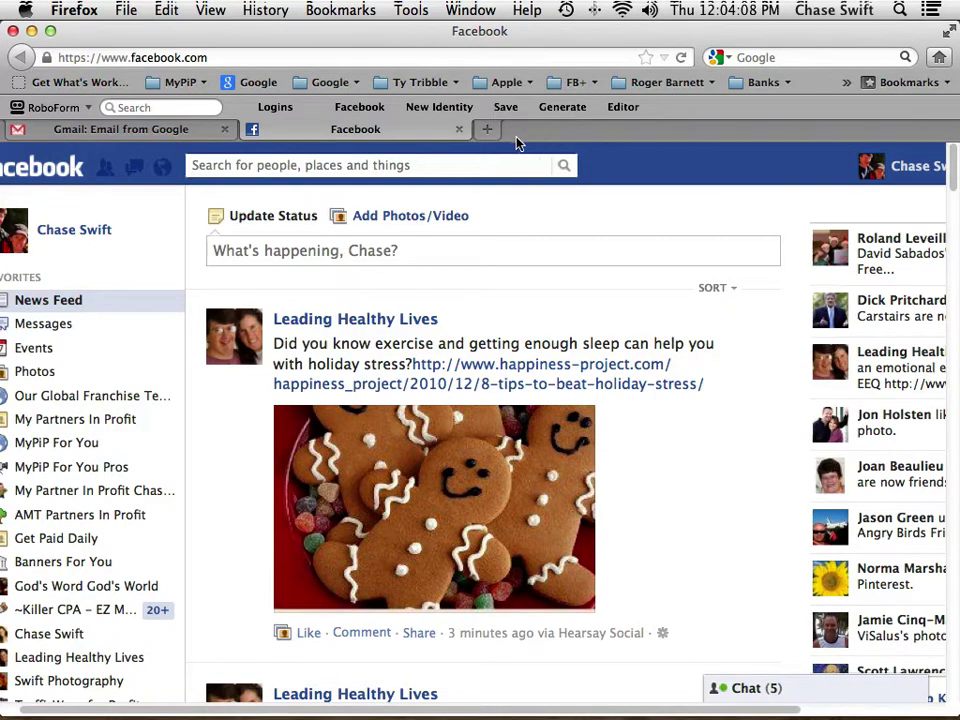
Check the Tools menu, then open Preferences from the Firefox menu
left_click(75, 10)
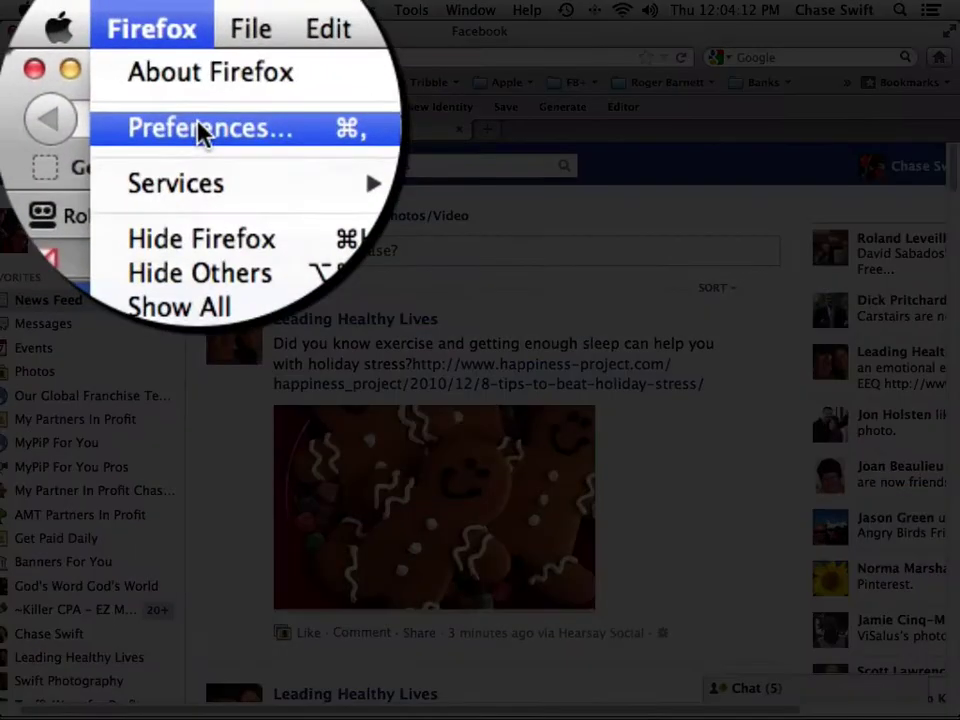
mouse_move(566, 12)
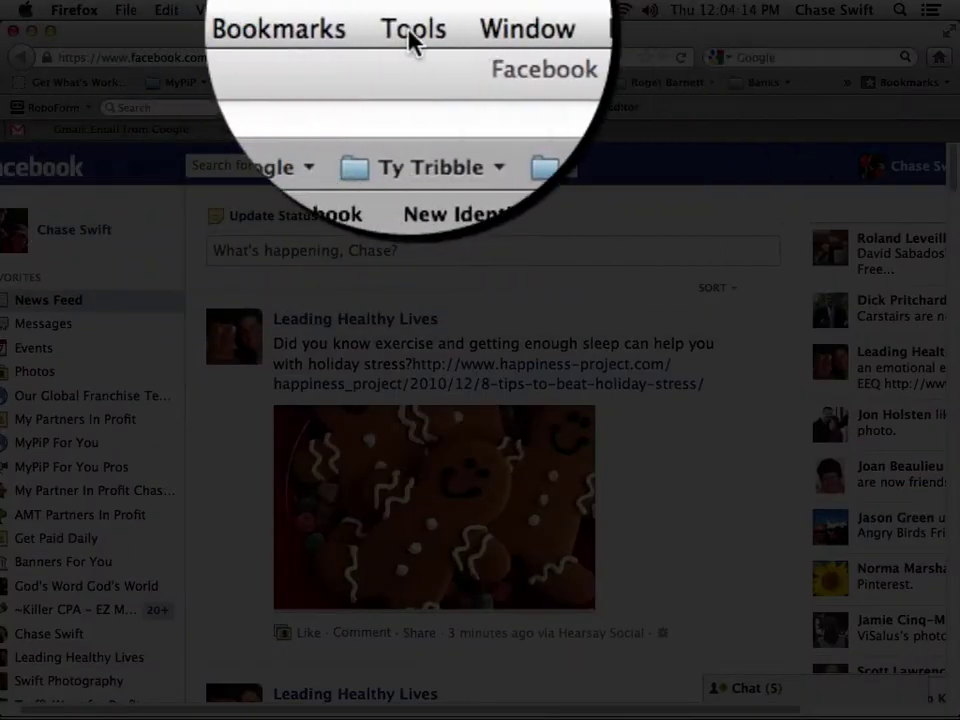
left_click(410, 14)
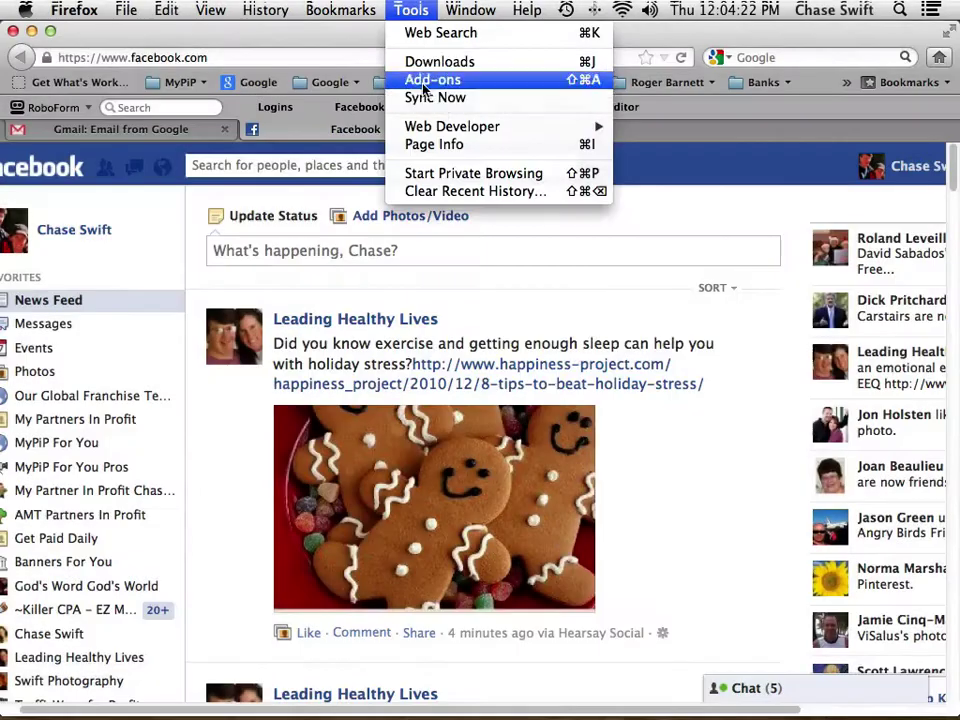
mouse_move(74, 10)
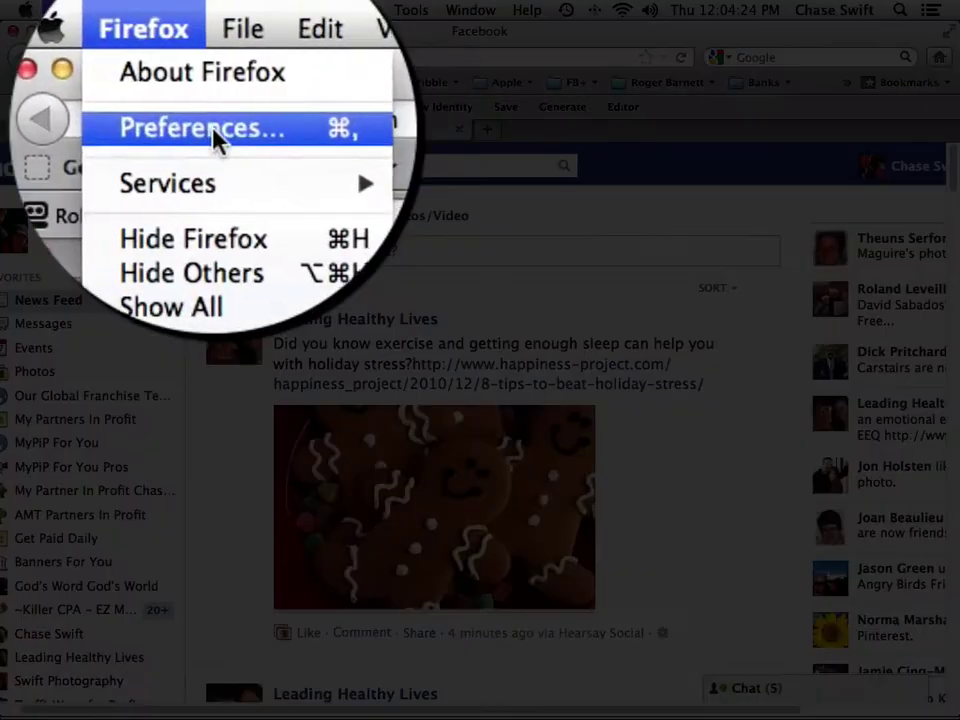
left_click(100, 60)
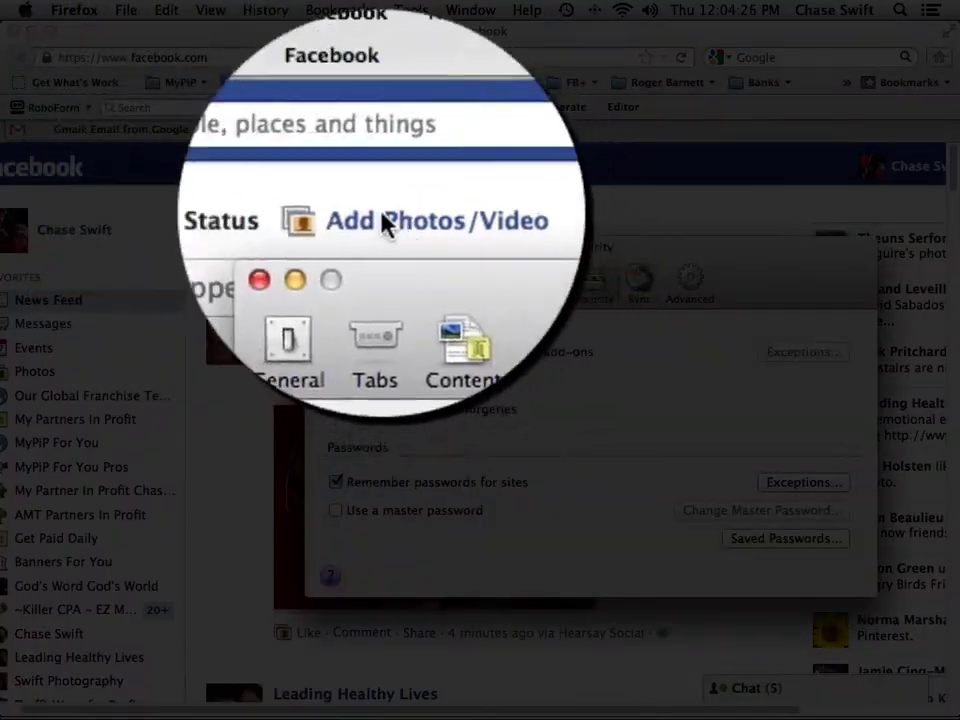
left_click(330, 290)
left_click_drag(387, 239, 347, 203)
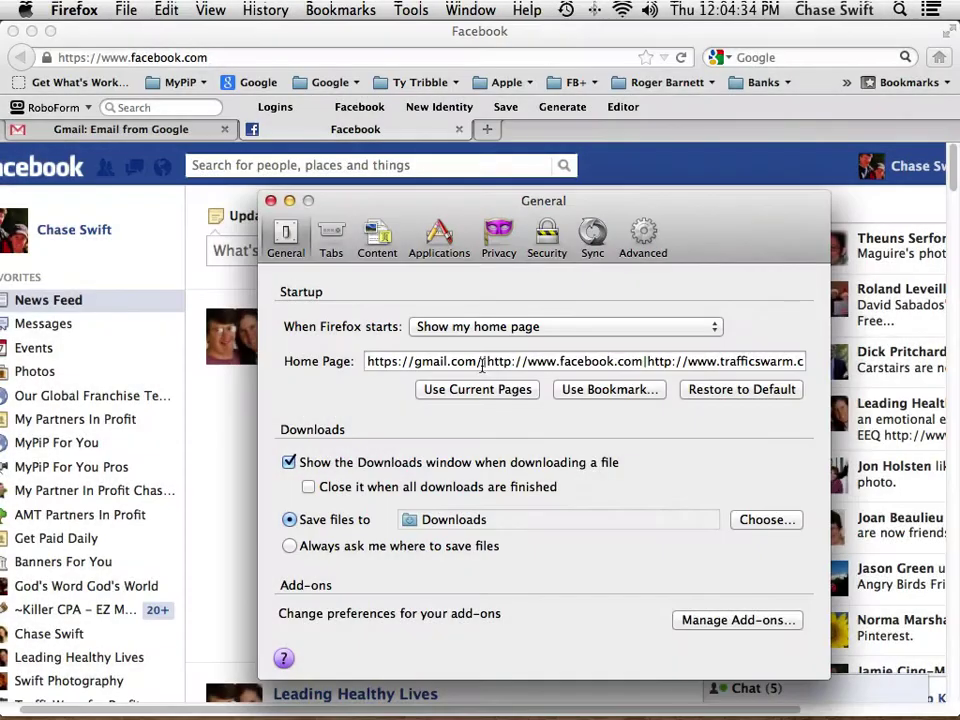
left_click_drag(484, 364, 462, 340)
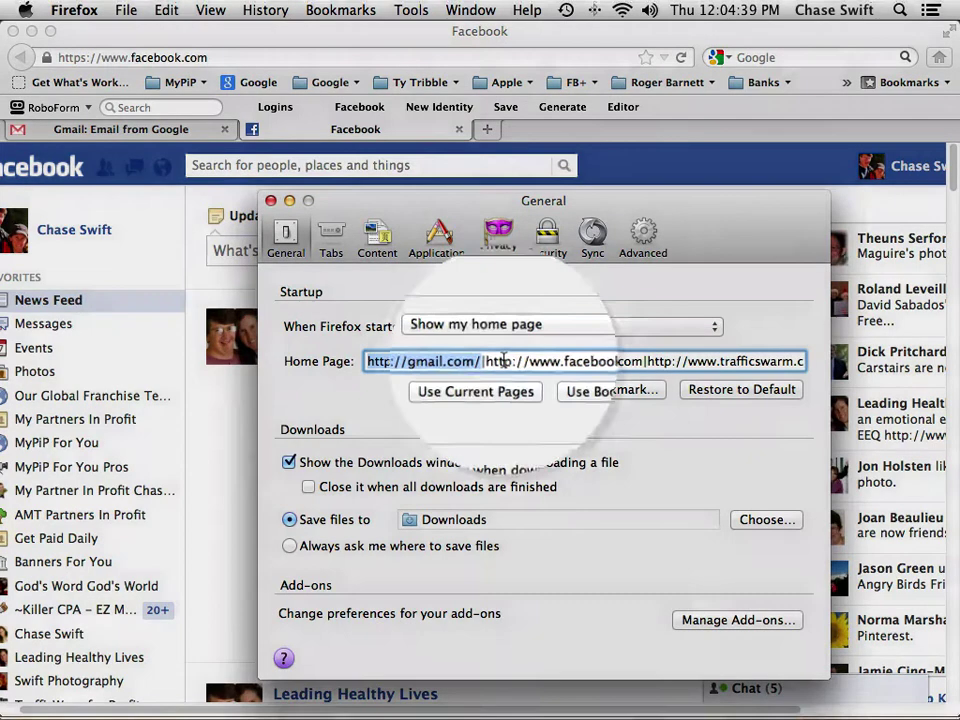
left_click(484, 362)
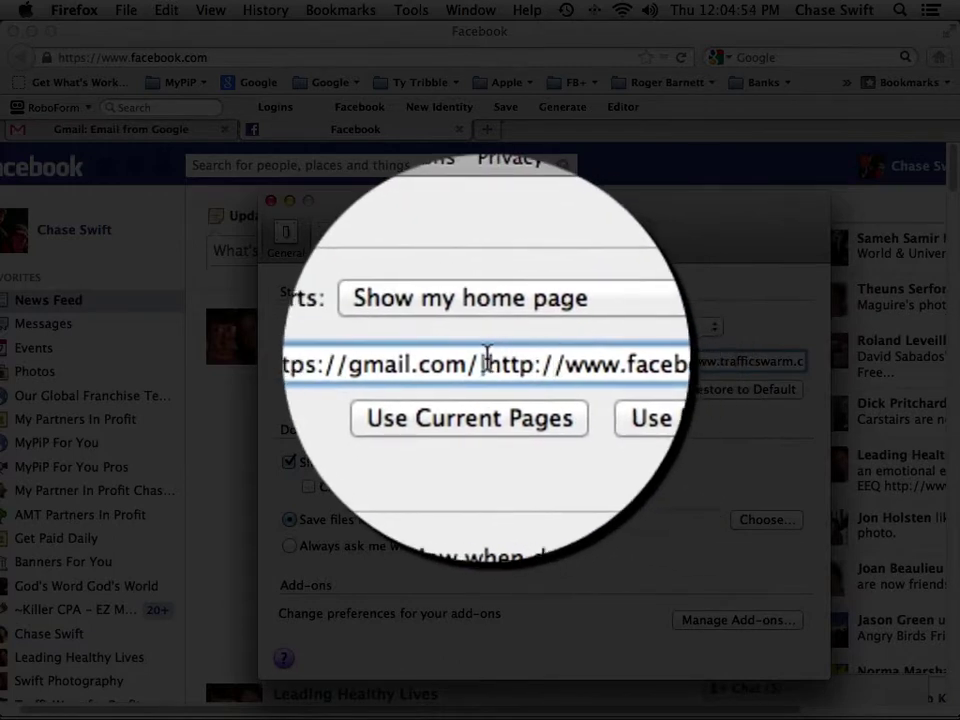
left_click_drag(488, 358, 643, 371)
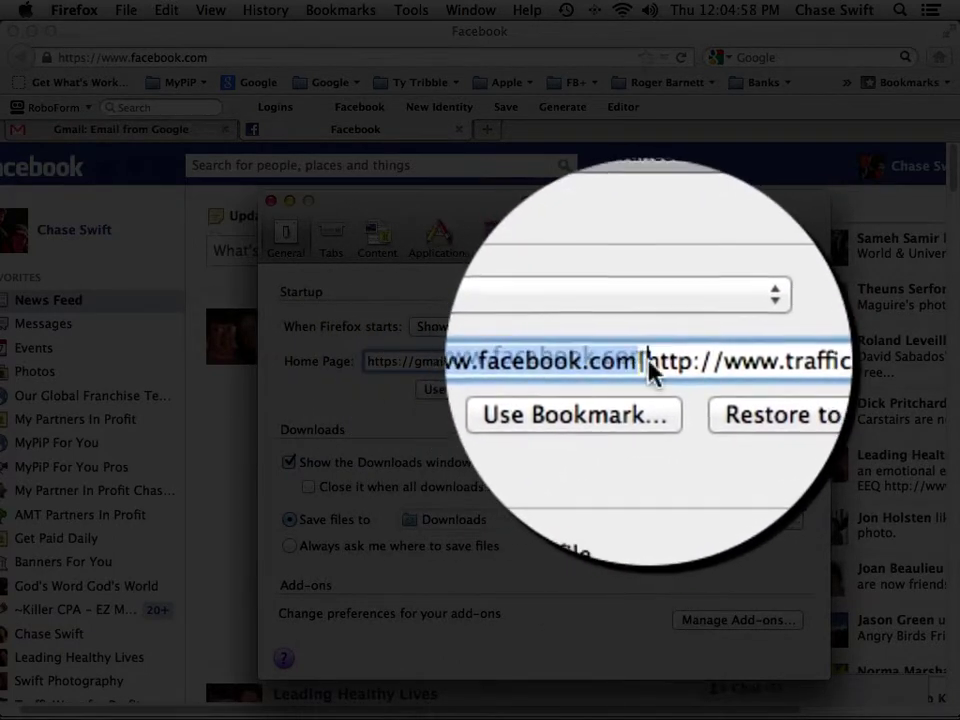
left_click(642, 360)
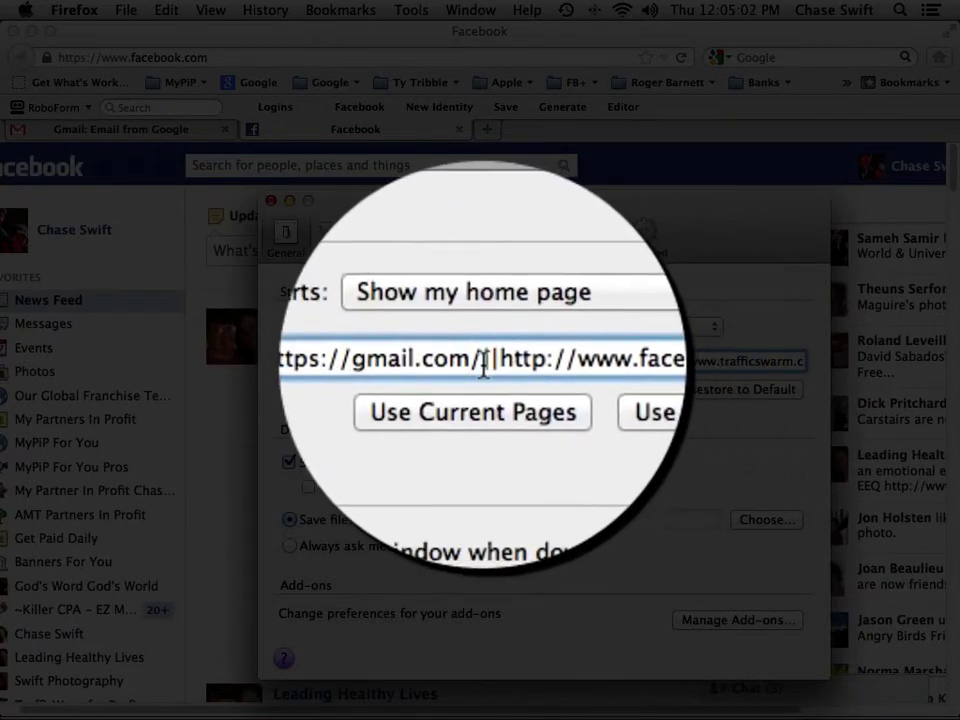
left_click_drag(490, 366, 648, 366)
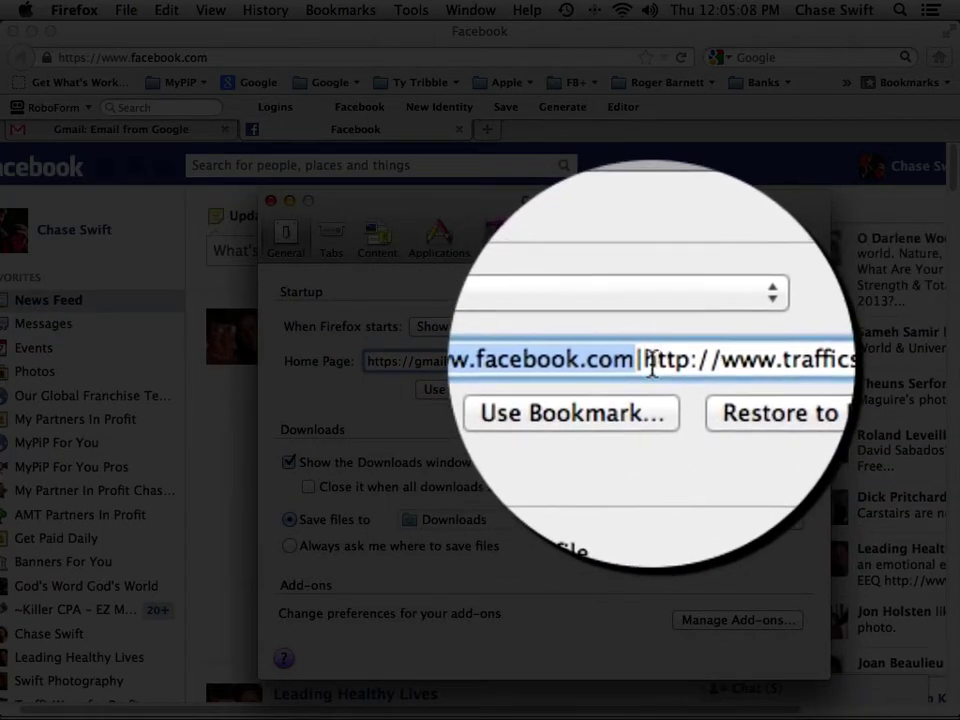
left_click(645, 362)
left_click_drag(652, 362, 748, 366)
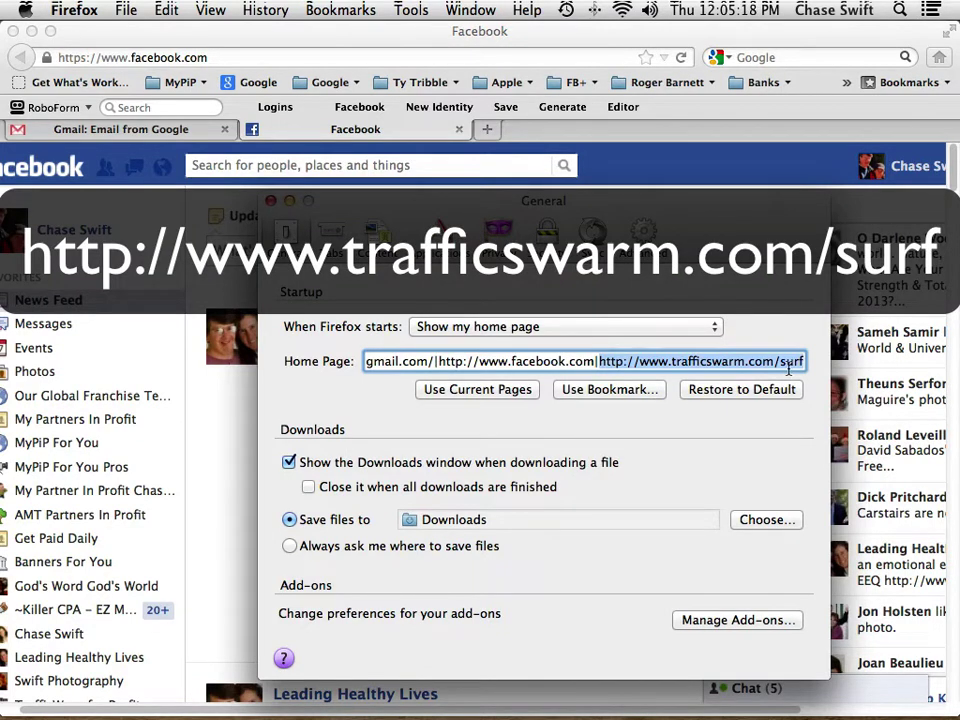
Close Preferences, quit Firefox, and relaunch it from the Dock
left_click(271, 202)
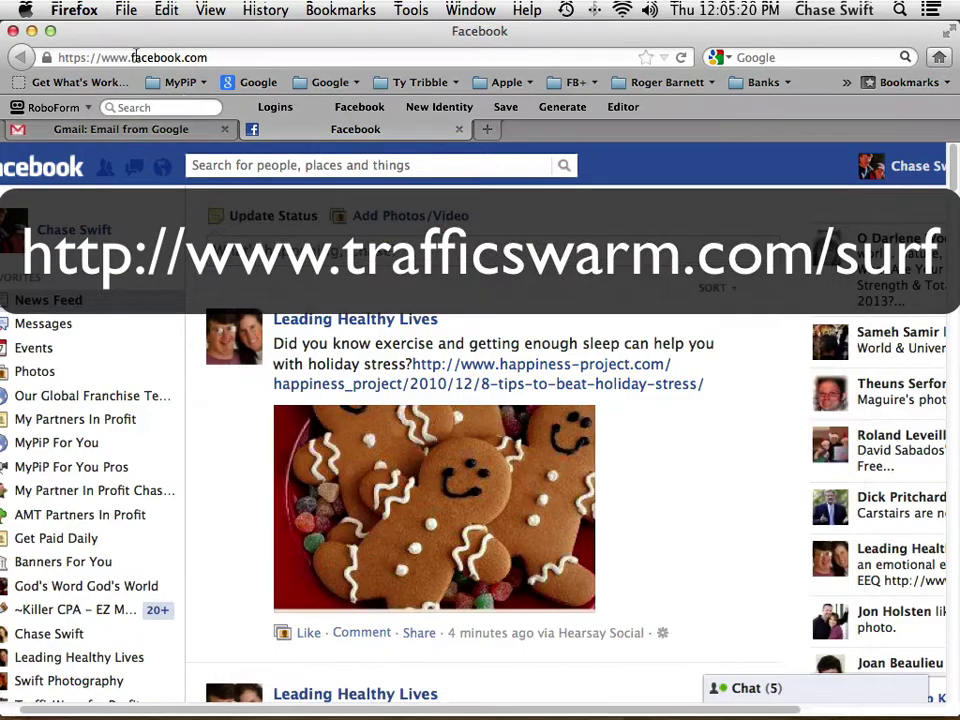
left_click(74, 9)
left_click(117, 190)
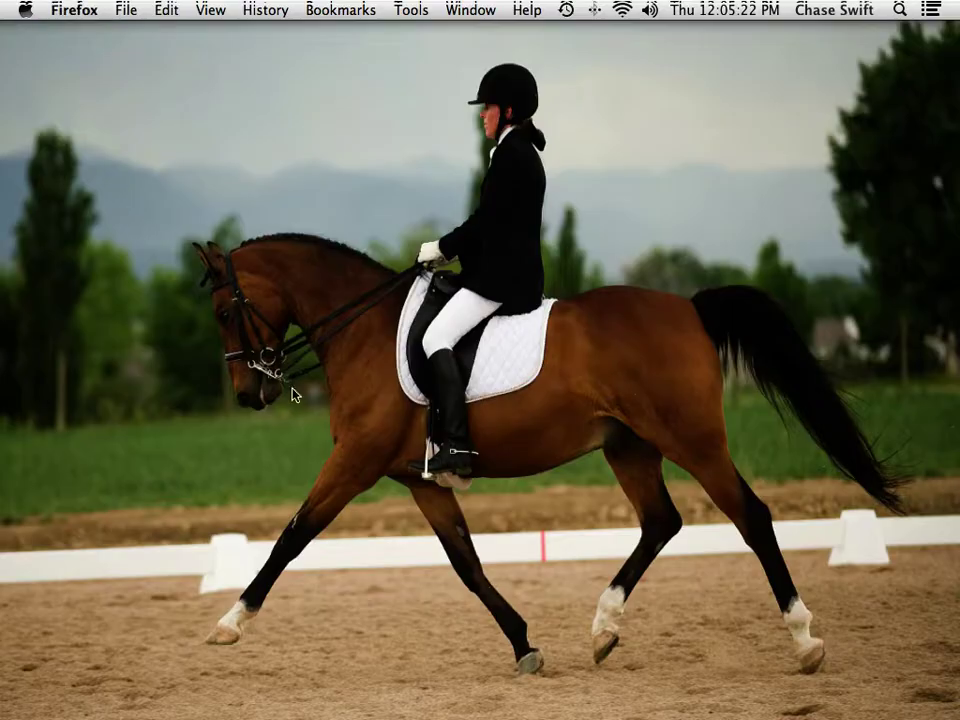
mouse_move(527, 714)
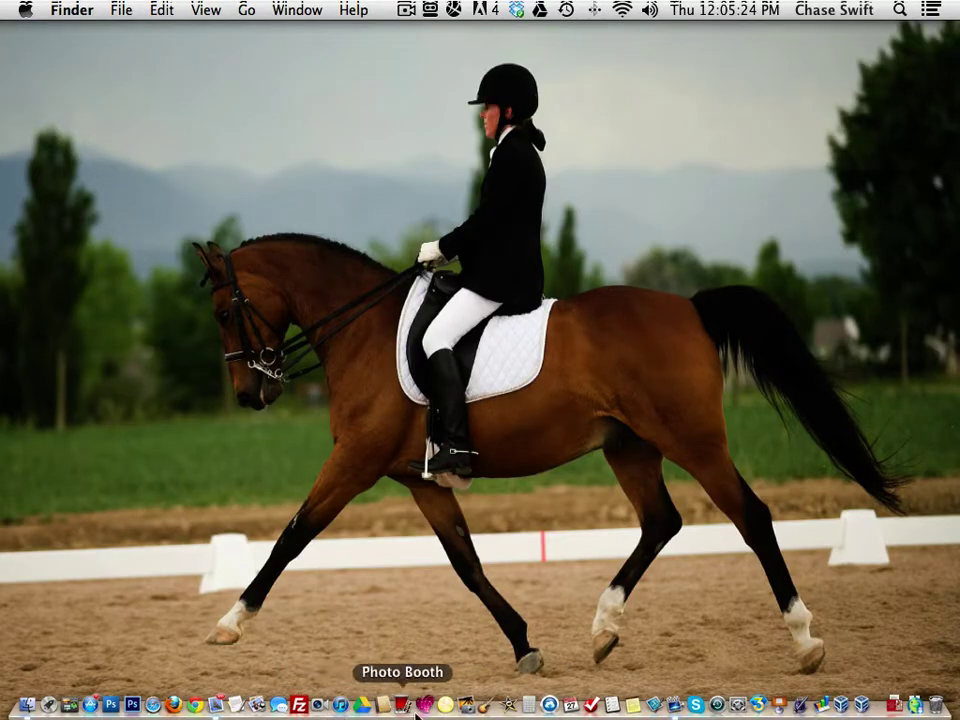
left_click(174, 706)
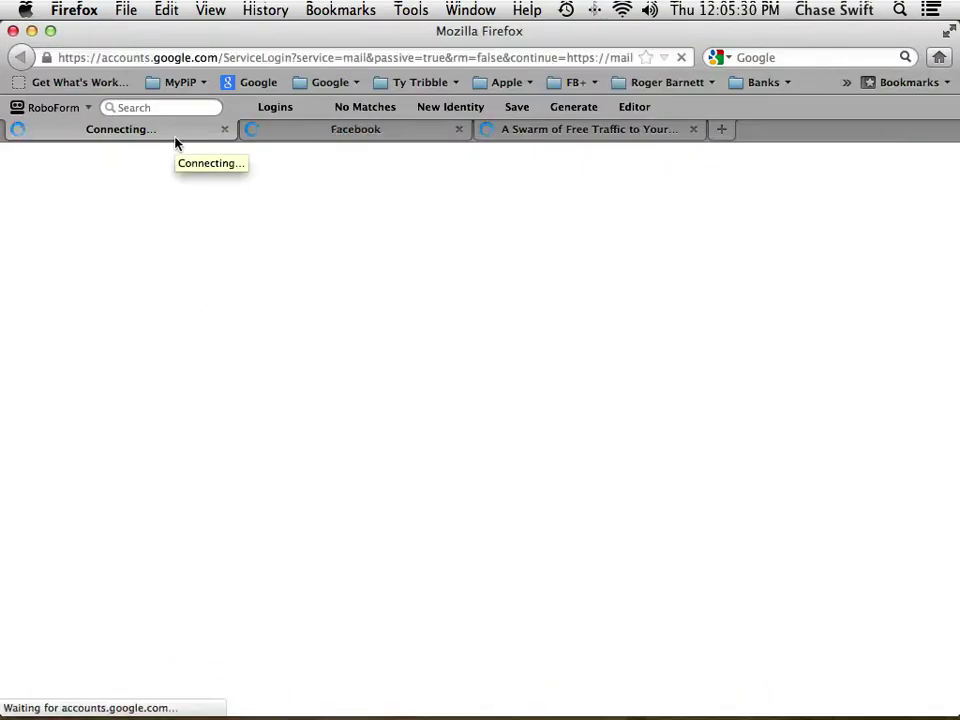
Open the free pvp ad on TrafficSwarm for credits, then close the TrafficSwarm tab
left_click(325, 137)
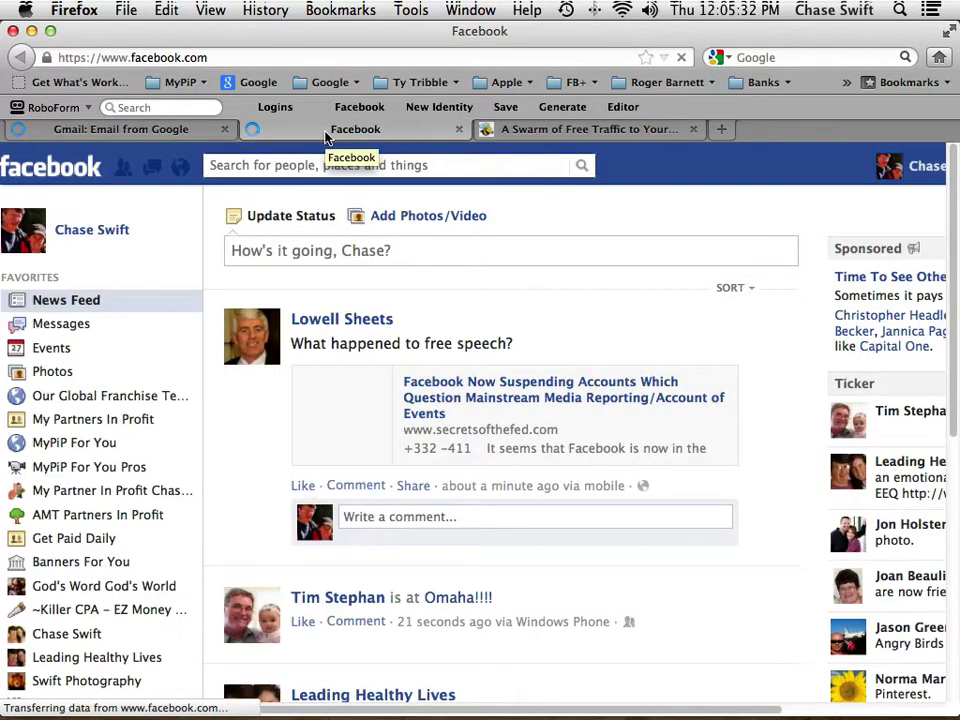
left_click(532, 130)
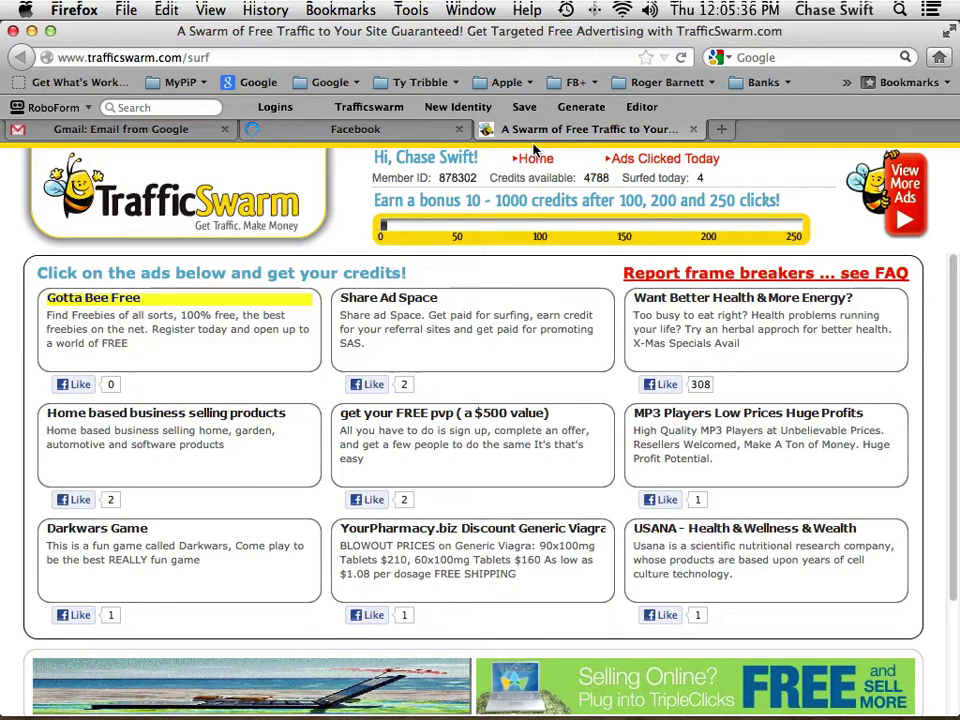
left_click(360, 130)
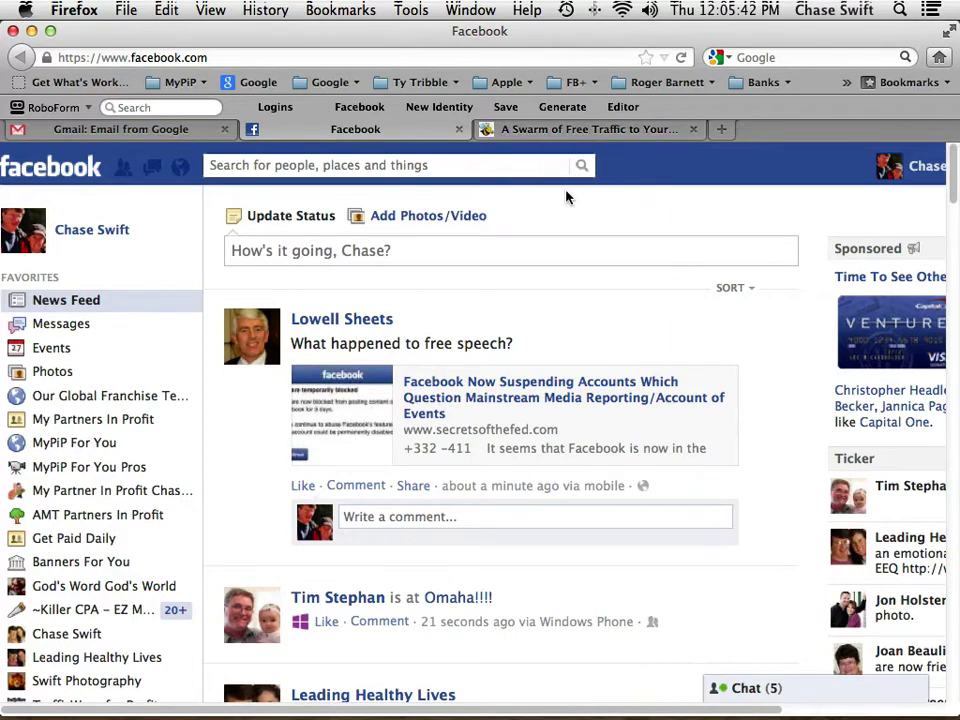
left_click(616, 134)
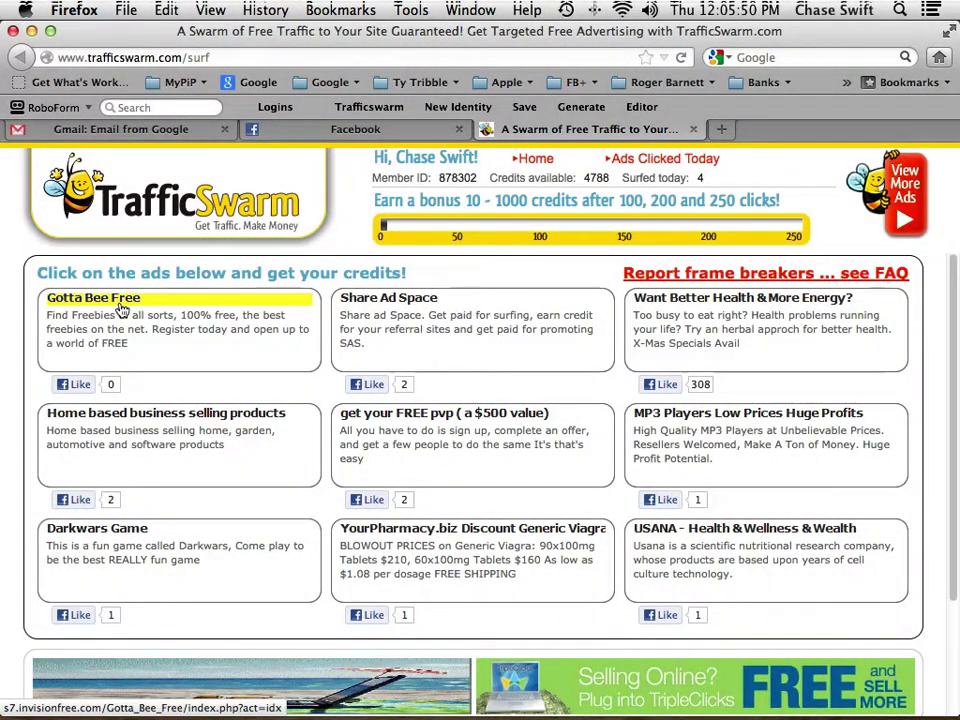
left_click(448, 418)
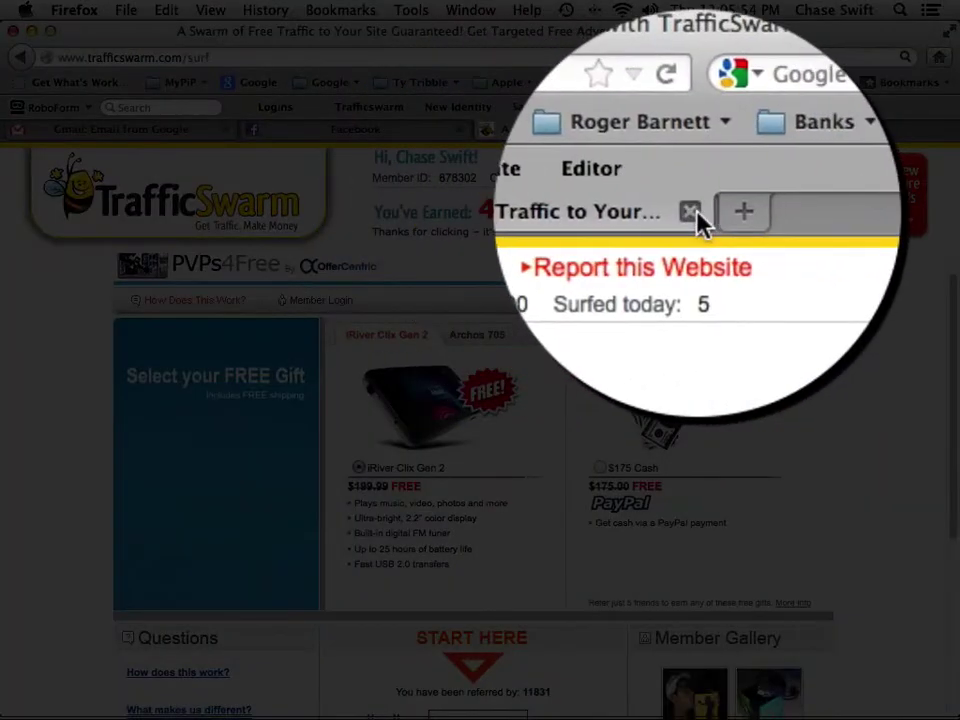
left_click(691, 130)
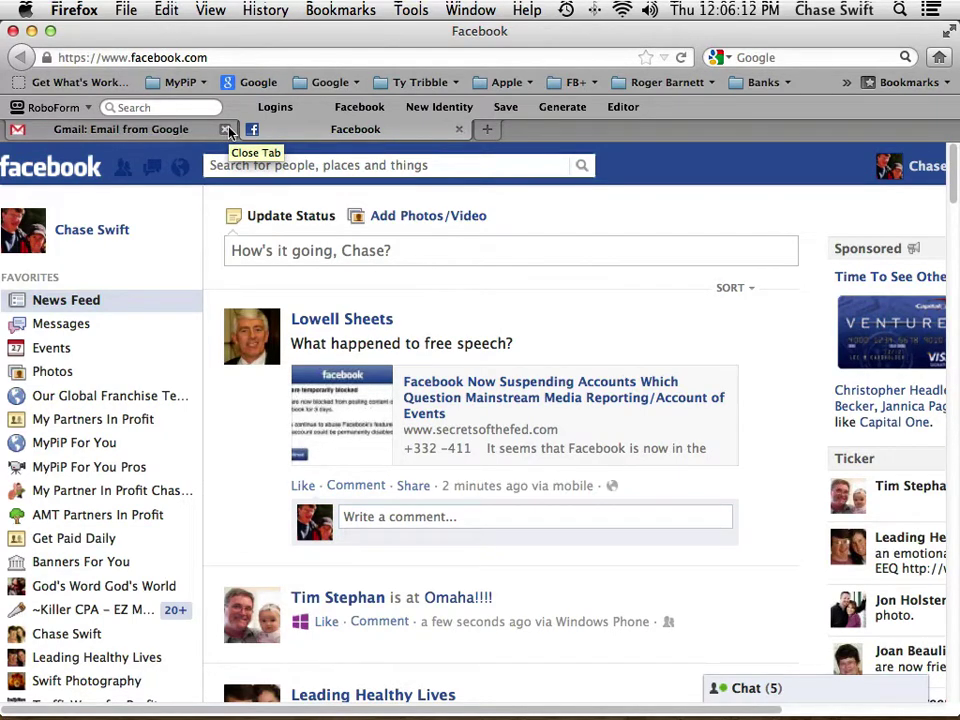
Quit Firefox via the Firefox menu and relaunch it from the Dock to recheck startup tabs
left_click(74, 9)
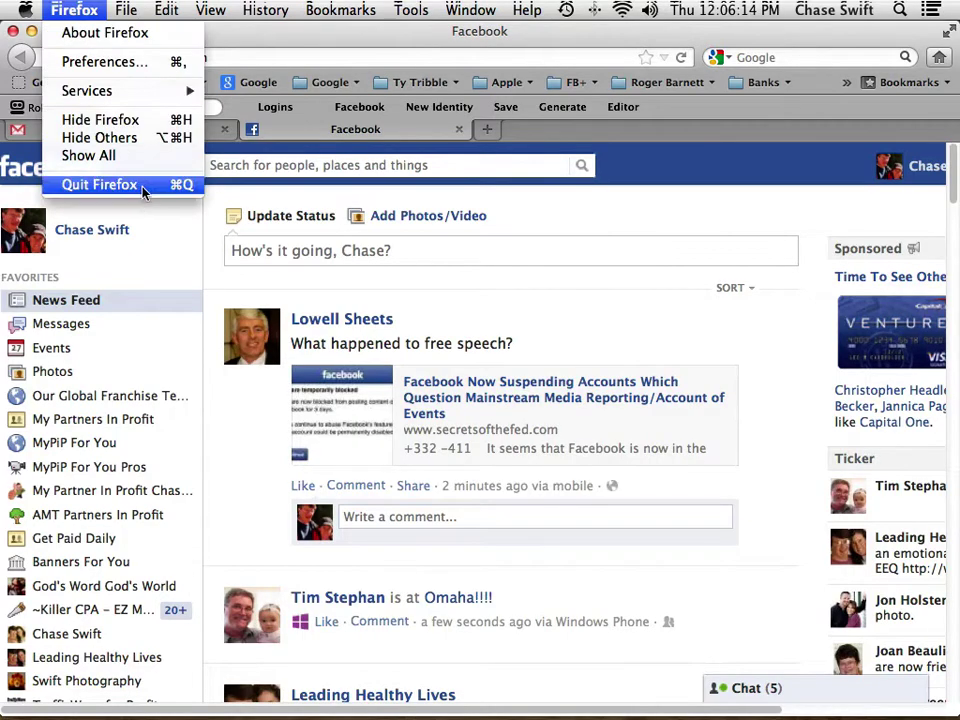
left_click(140, 188)
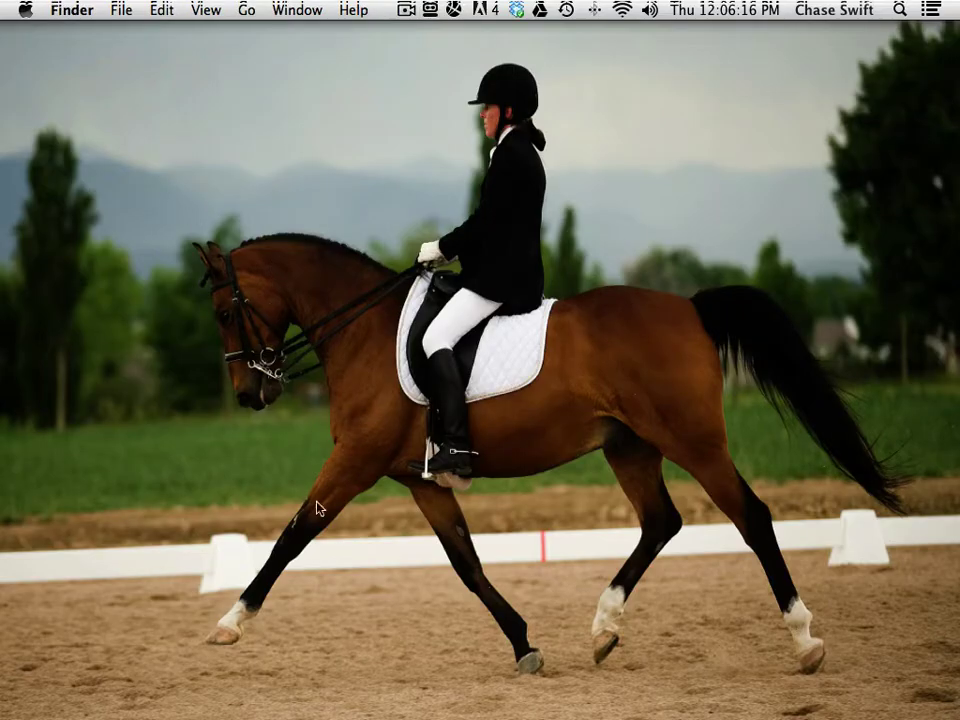
mouse_move(279, 711)
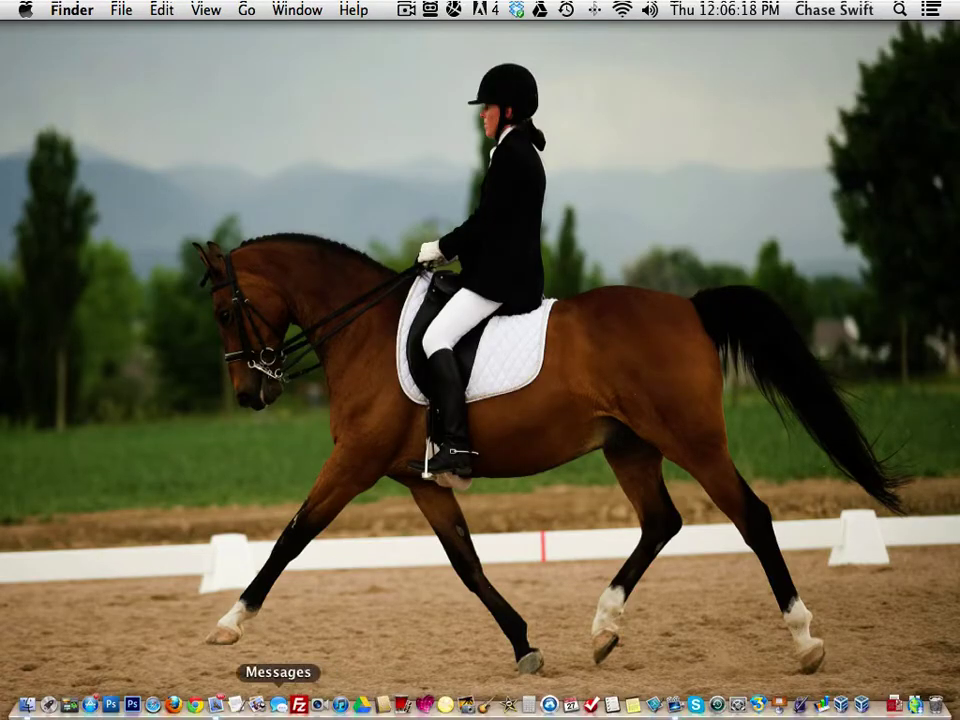
left_click(175, 708)
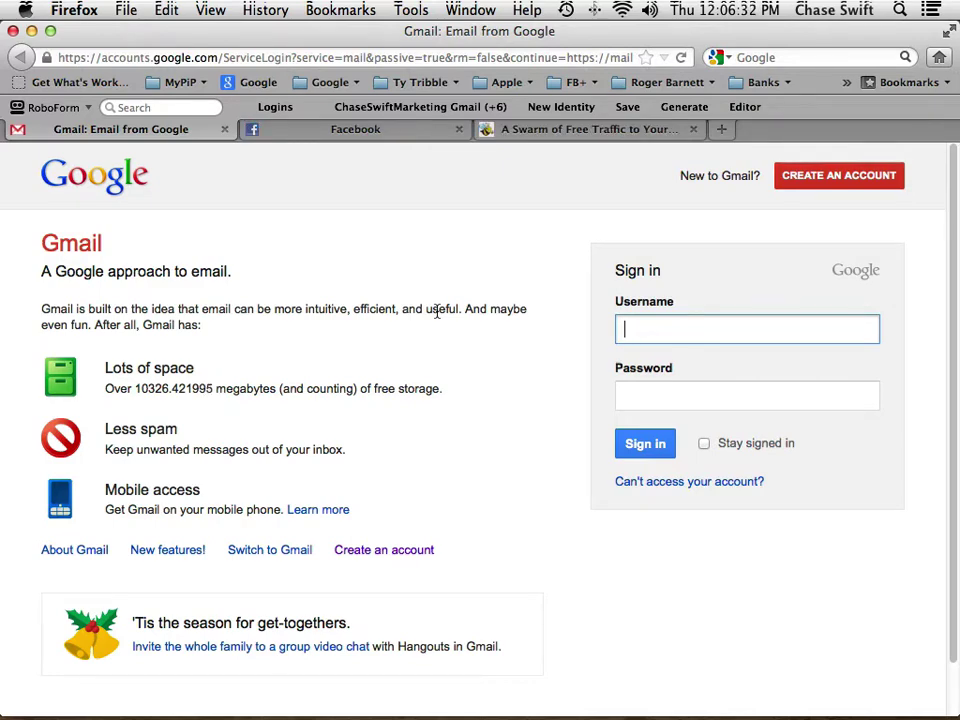
Open the Herbalife ad on TrafficSwarm for 3 credits (4796 total), then close that tab
left_click(638, 129)
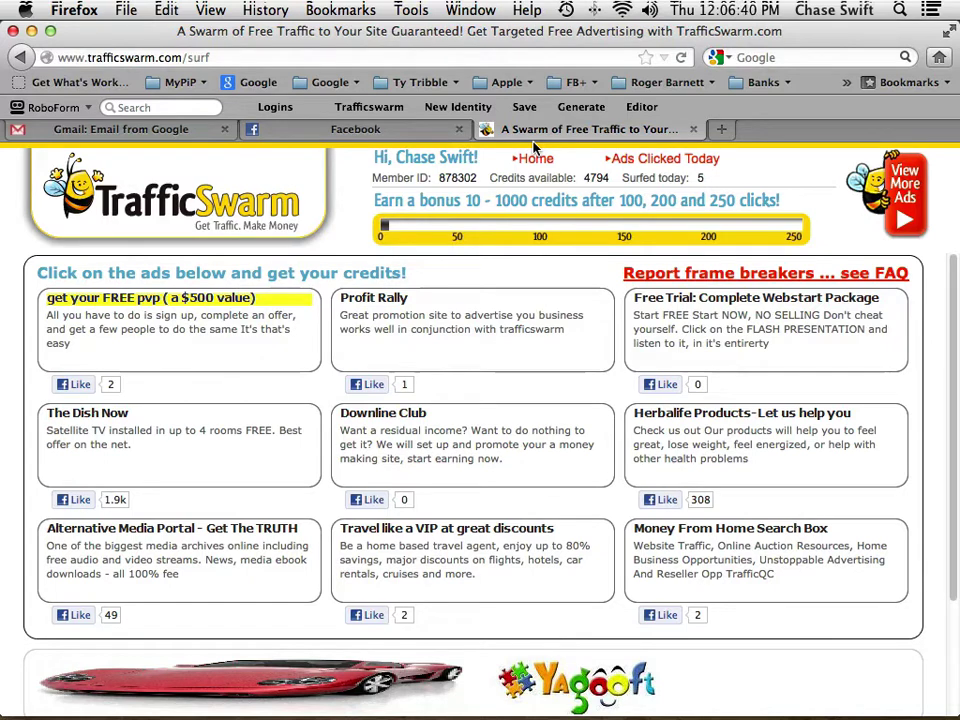
left_click(690, 420)
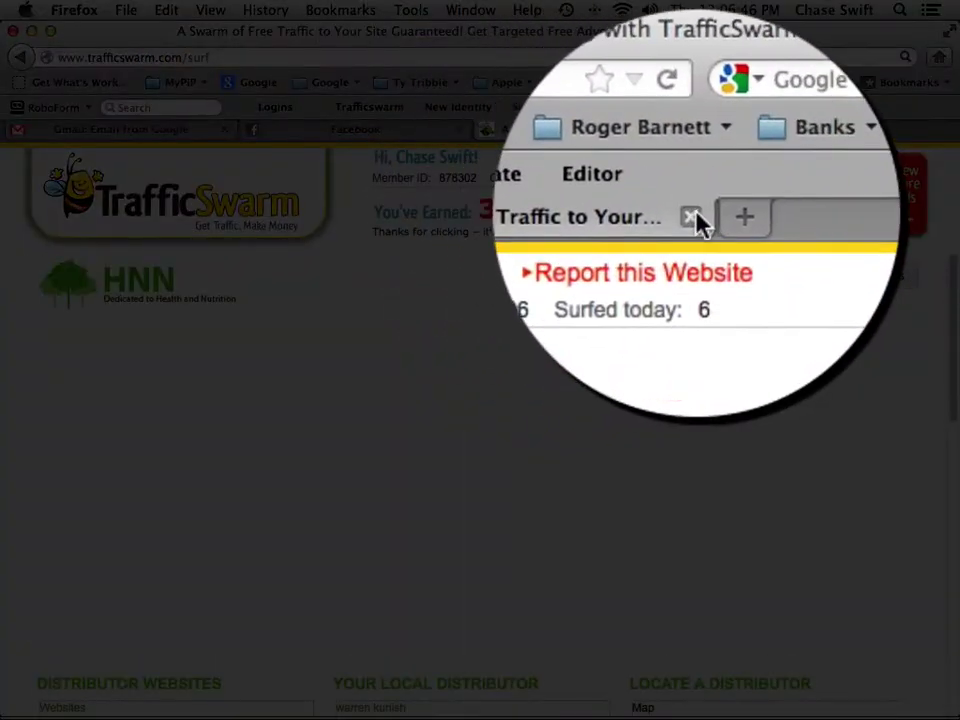
left_click(693, 129)
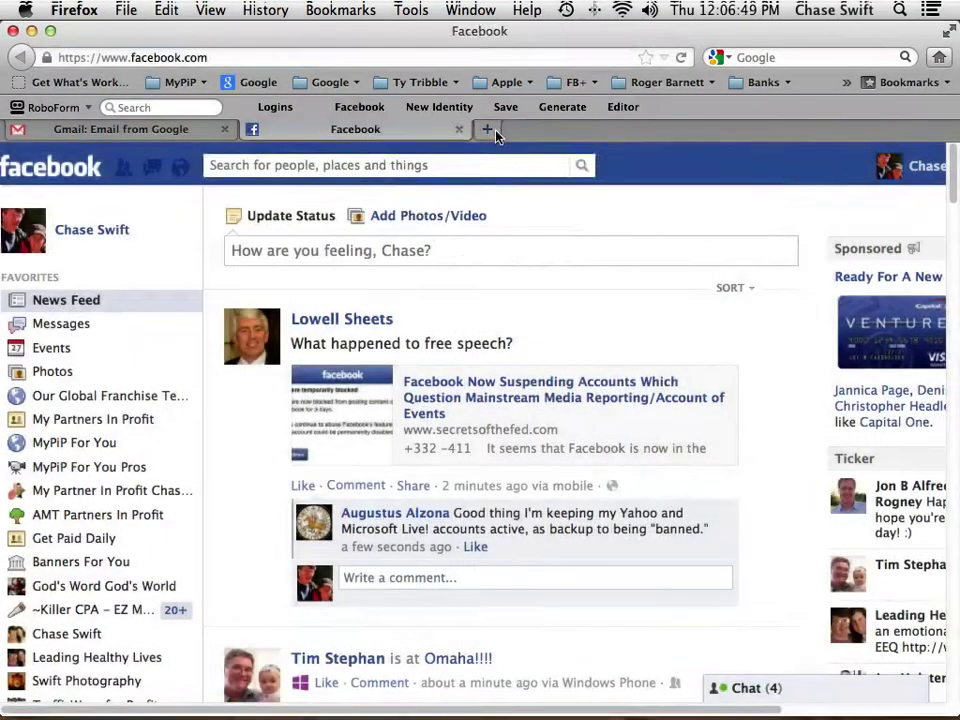
In a new tab, open the MyPiP Challenge CPA bookmark from the MyPiP folder
left_click(490, 129)
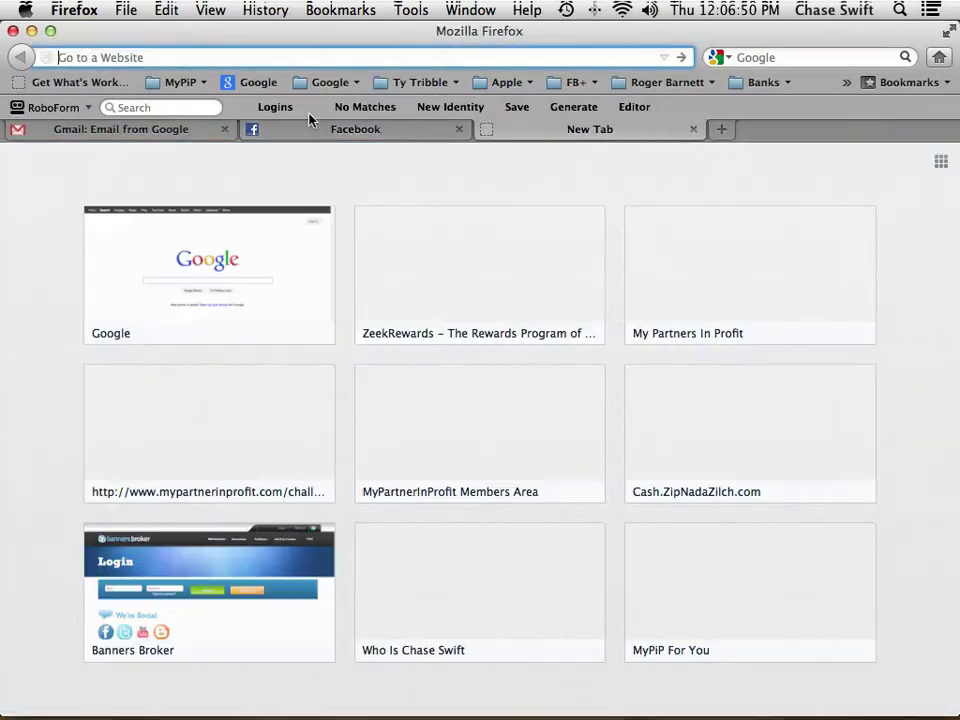
left_click(196, 82)
left_click(200, 221)
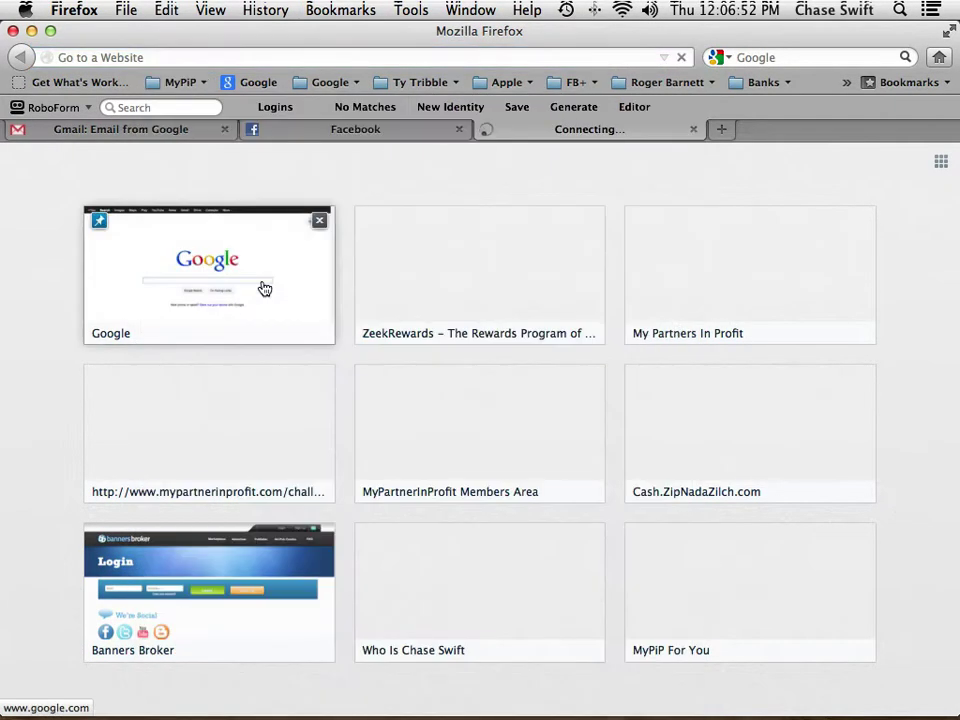
Log into the MyPIPcpa members area with the prefilled credentials
left_click(463, 551)
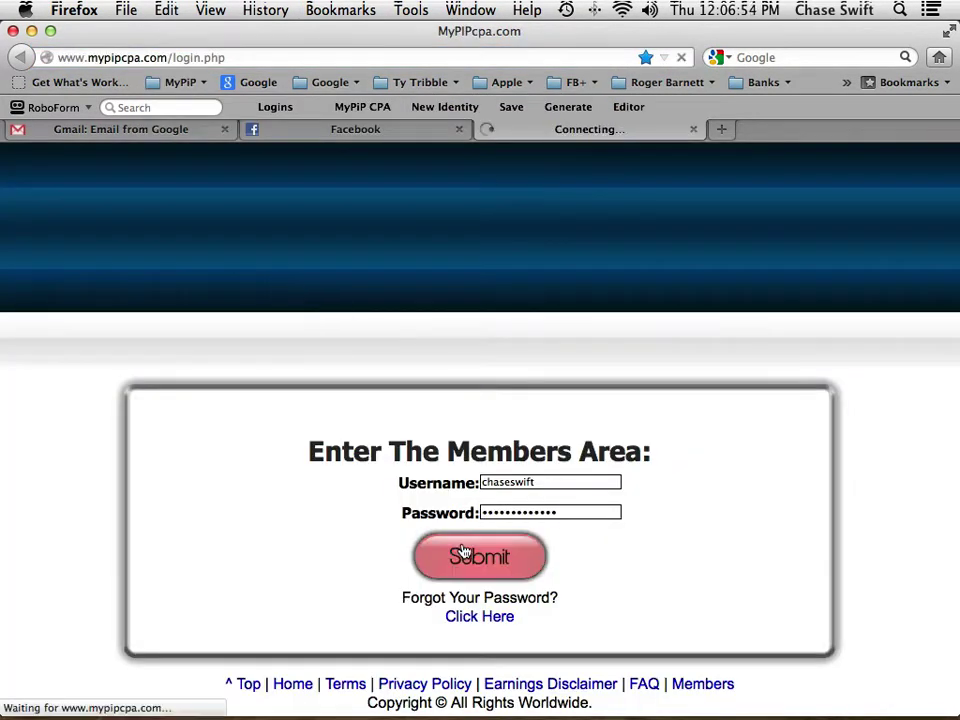
scroll(215, 480, "down", 4)
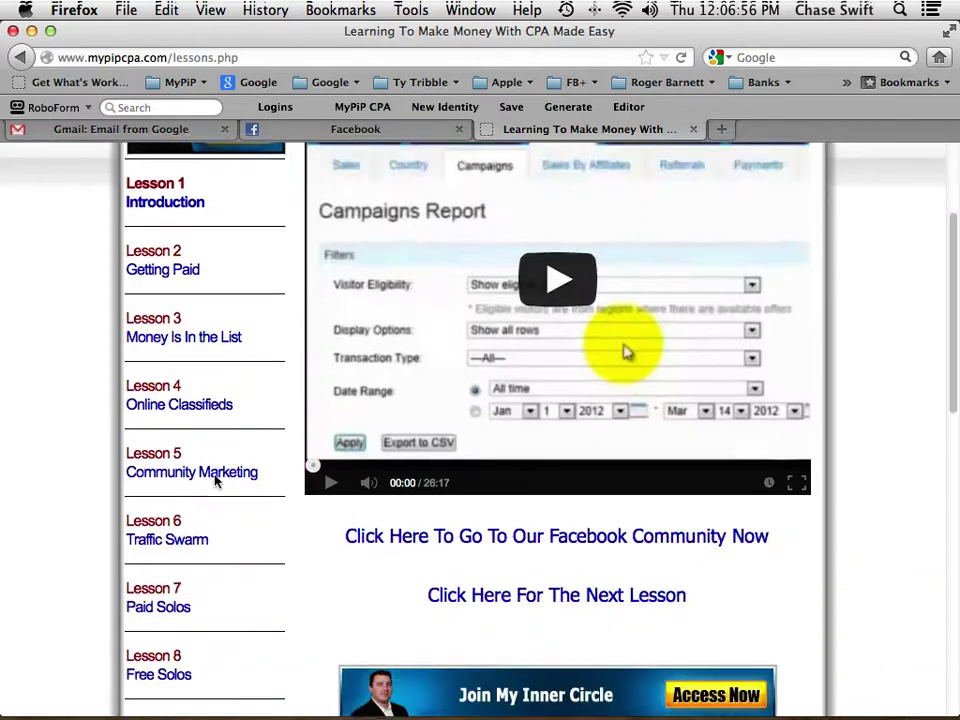
scroll(215, 480, "down", 2)
On Lesson 6 Traffic Swarm, submit the TrafficSwarm user ID, then move on to the Resources page
left_click(193, 437)
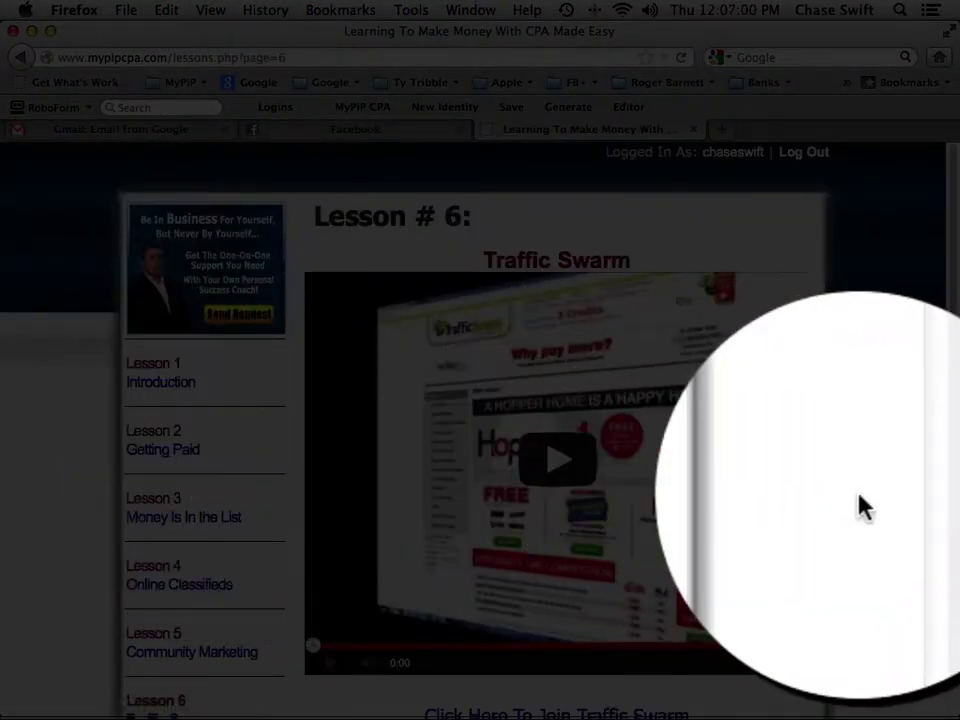
scroll(862, 508, "down", 10)
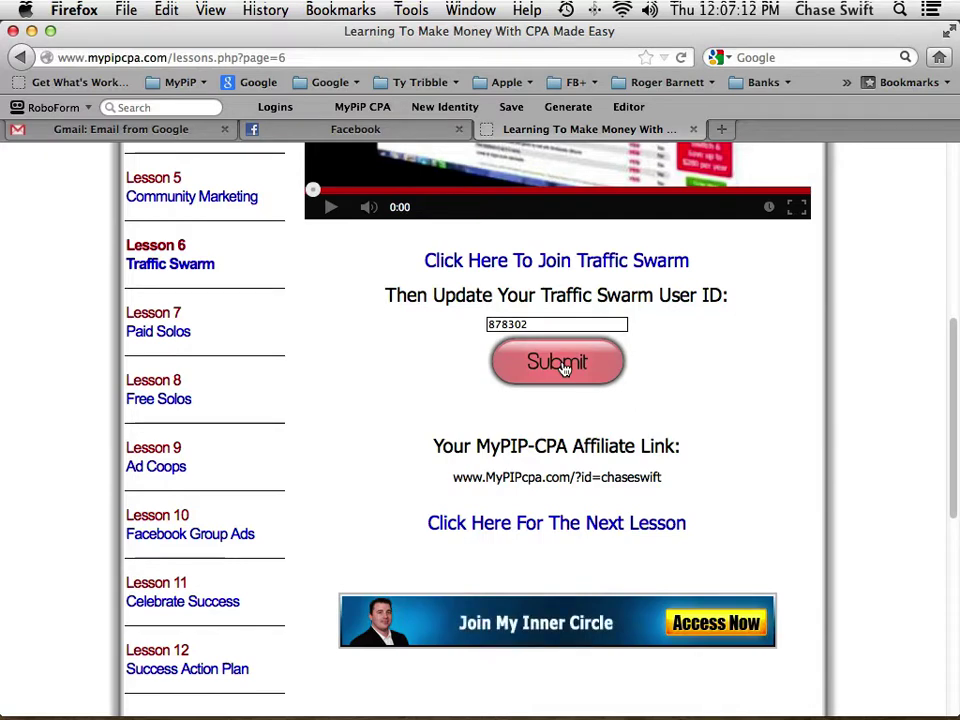
left_click(563, 369)
scroll(640, 410, "up", 2)
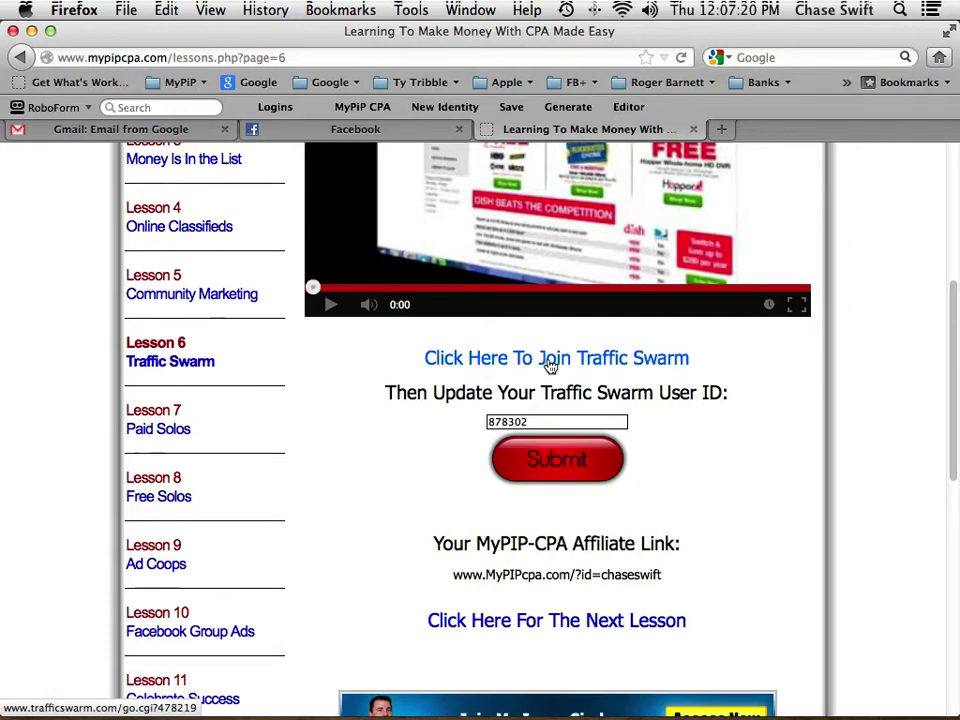
scroll(546, 364, "up", 5)
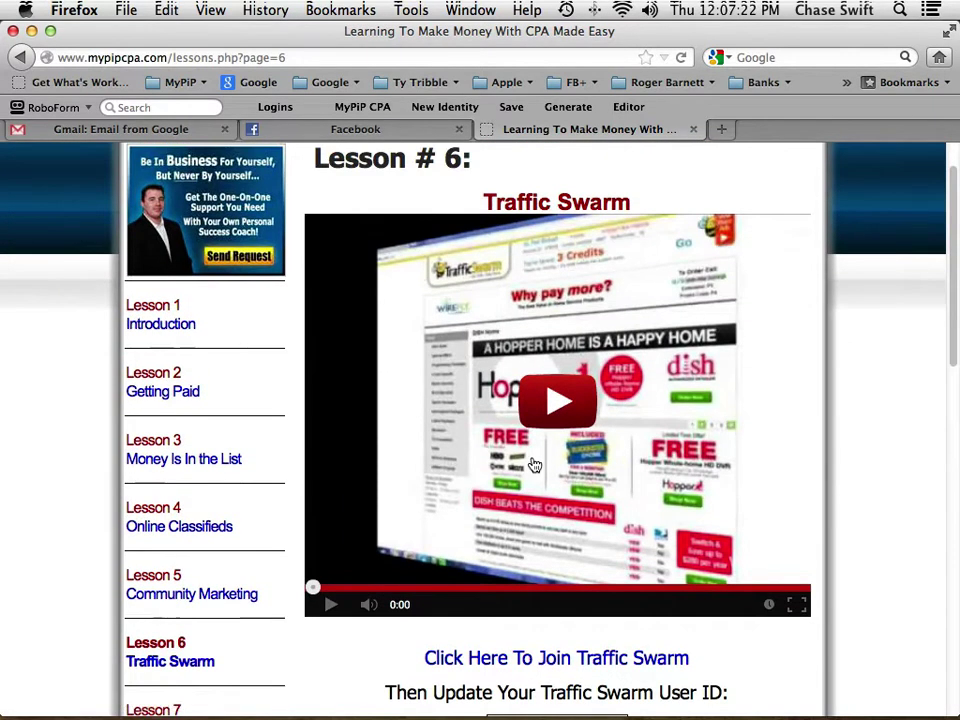
scroll(535, 465, "up", 2)
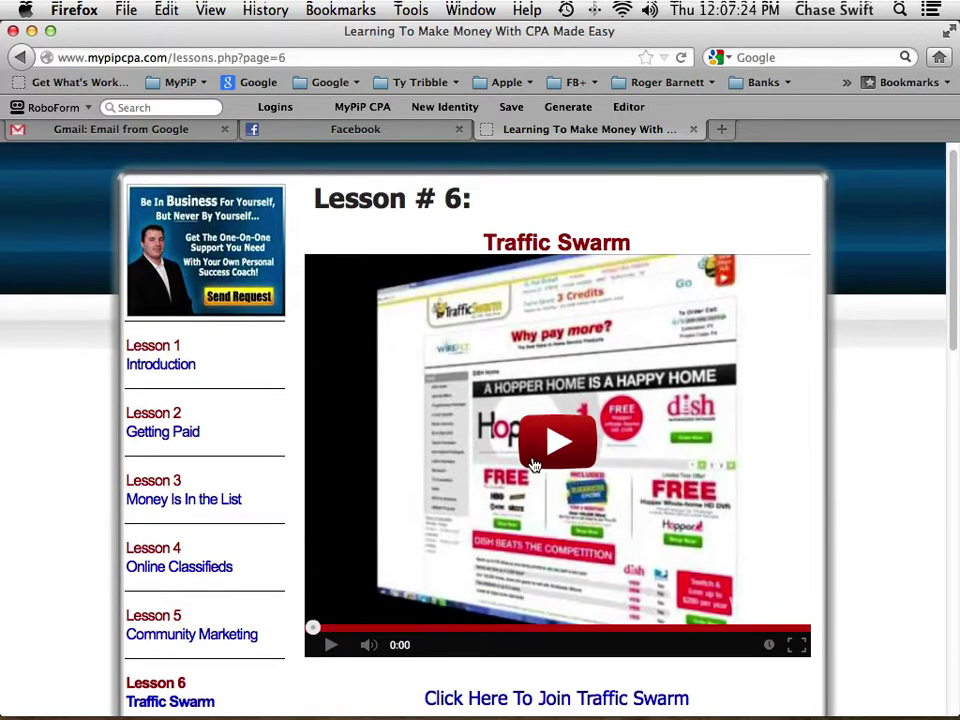
scroll(534, 462, "down", 3)
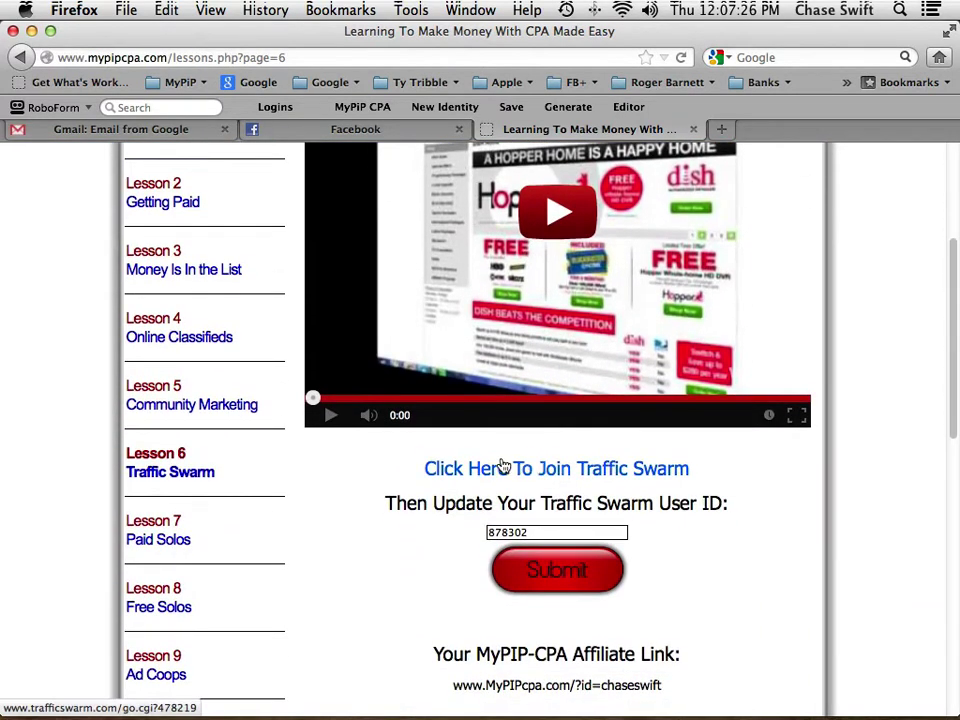
scroll(499, 464, "down", 4)
scroll(498, 464, "down", 1)
scroll(496, 457, "down", 2)
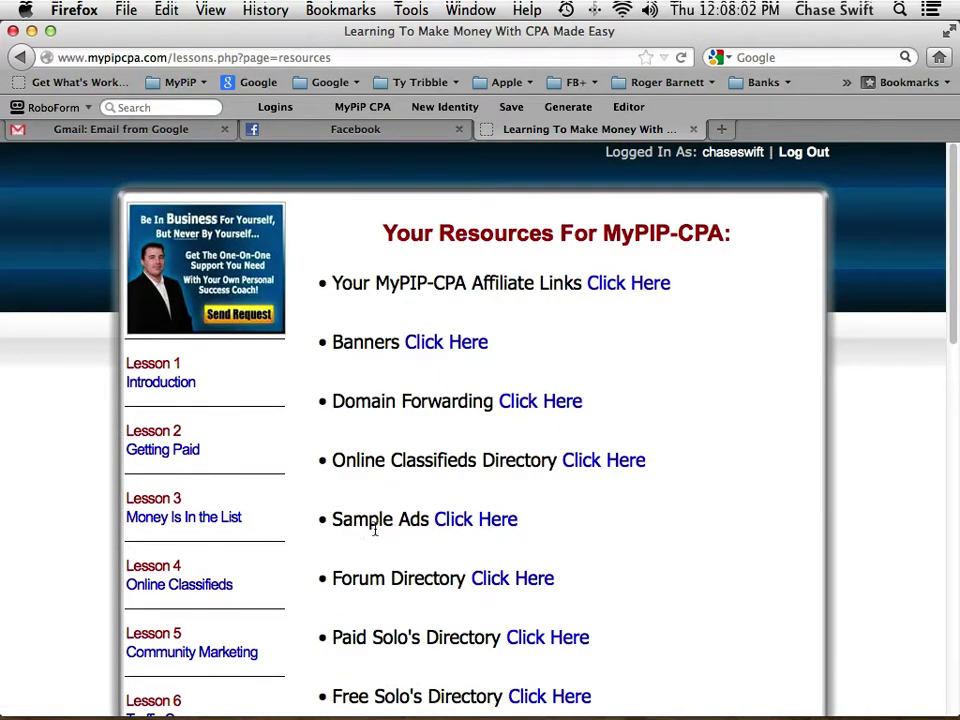
Go from Lesson Resources to the Sample Ads page and scroll down the ads
scroll(424, 536, "down", 14)
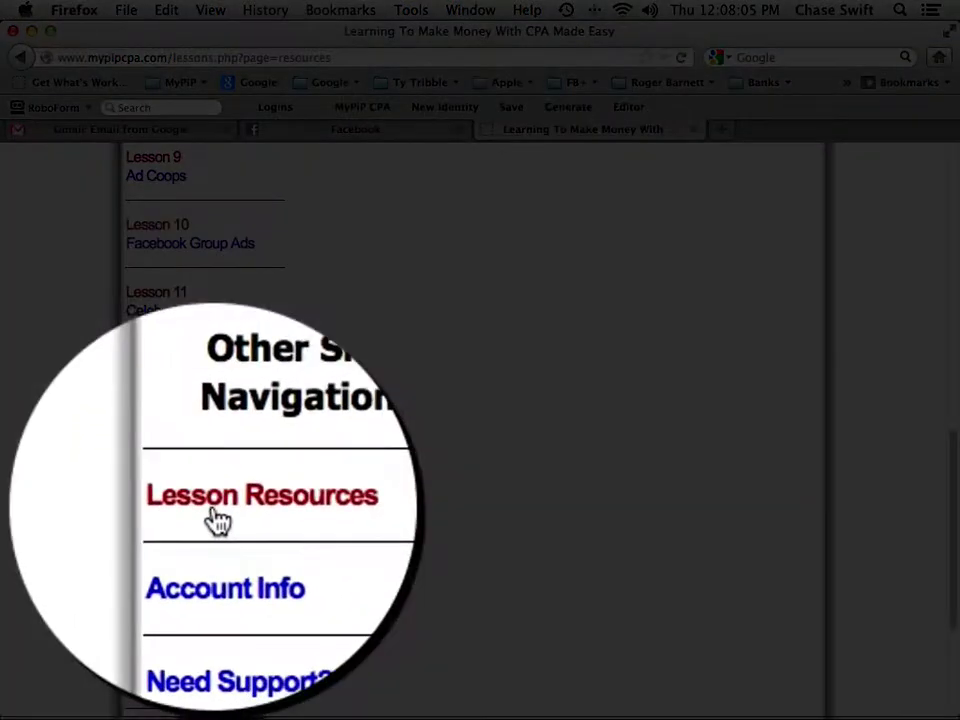
left_click(214, 512)
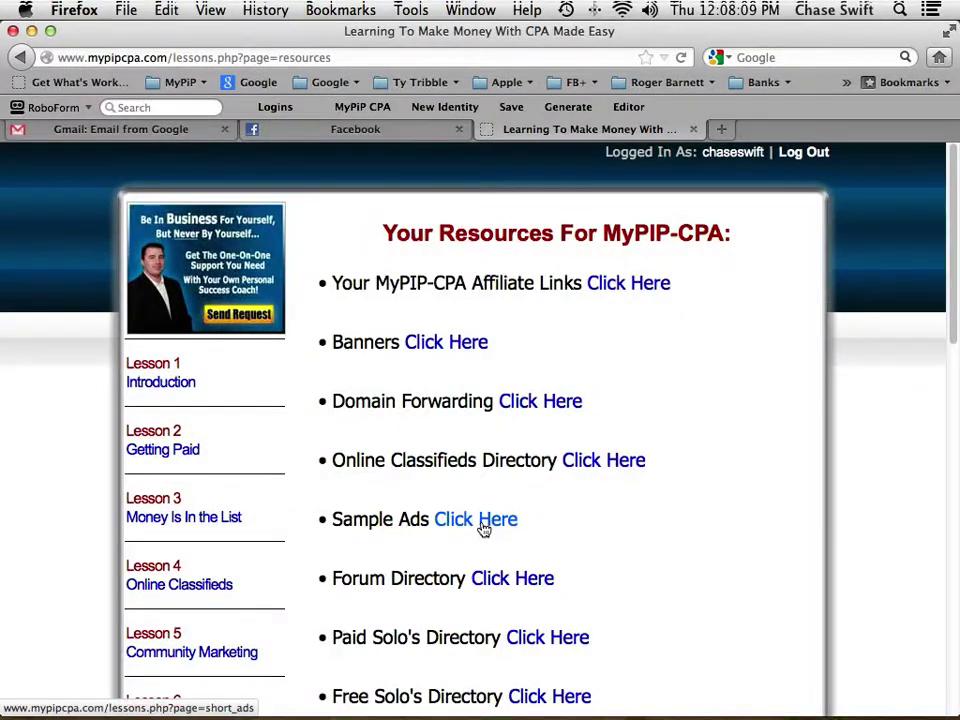
left_click(483, 529)
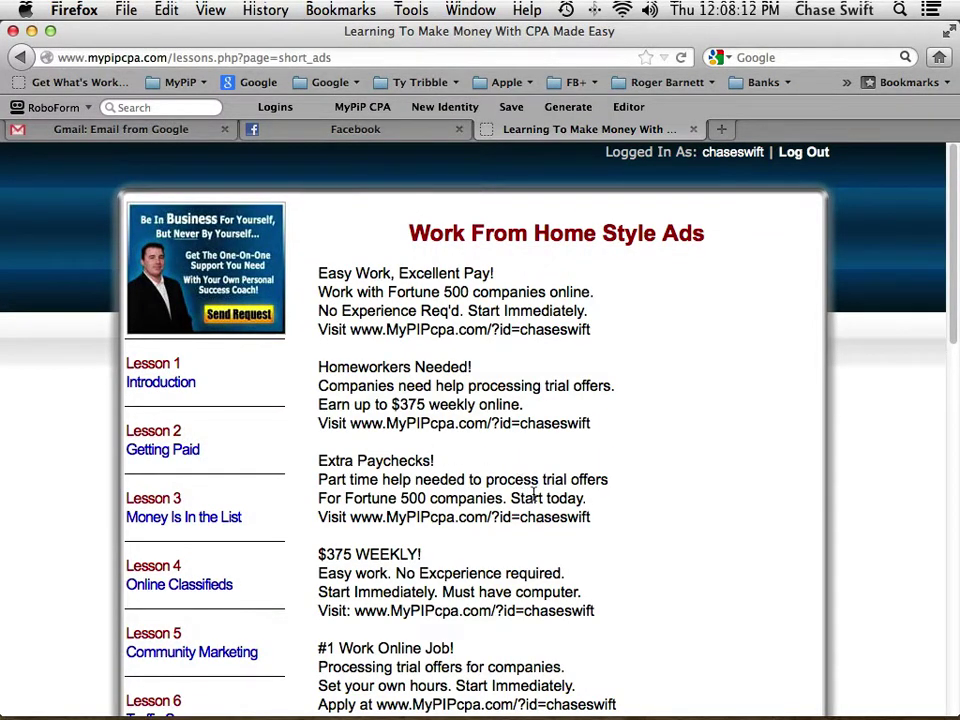
scroll(535, 495, "down", 5)
scroll(535, 495, "down", 3)
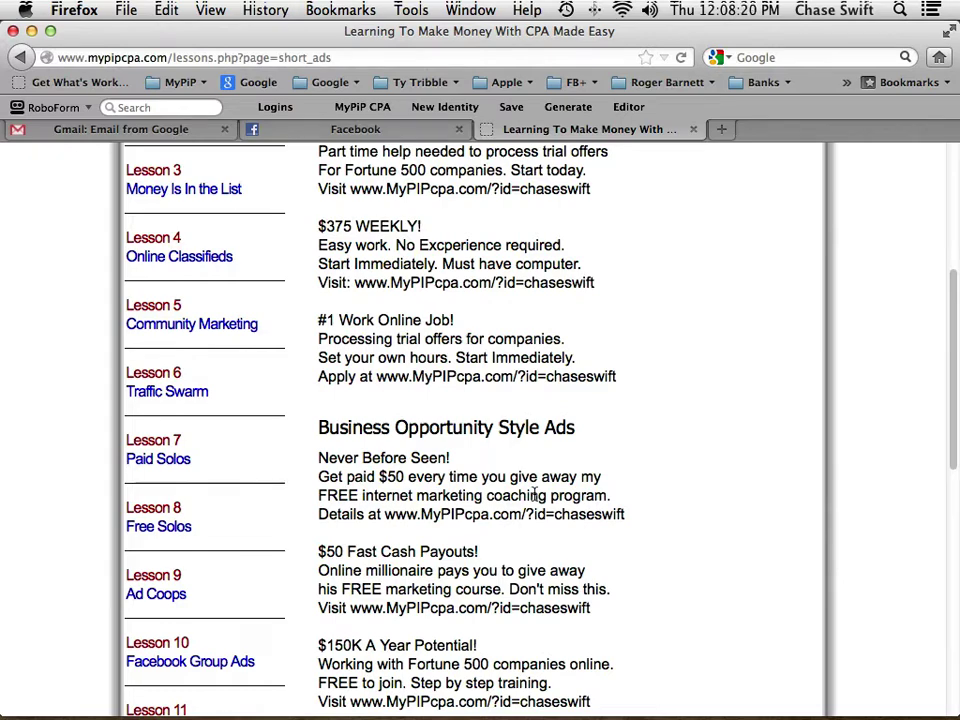
scroll(535, 495, "down", 3)
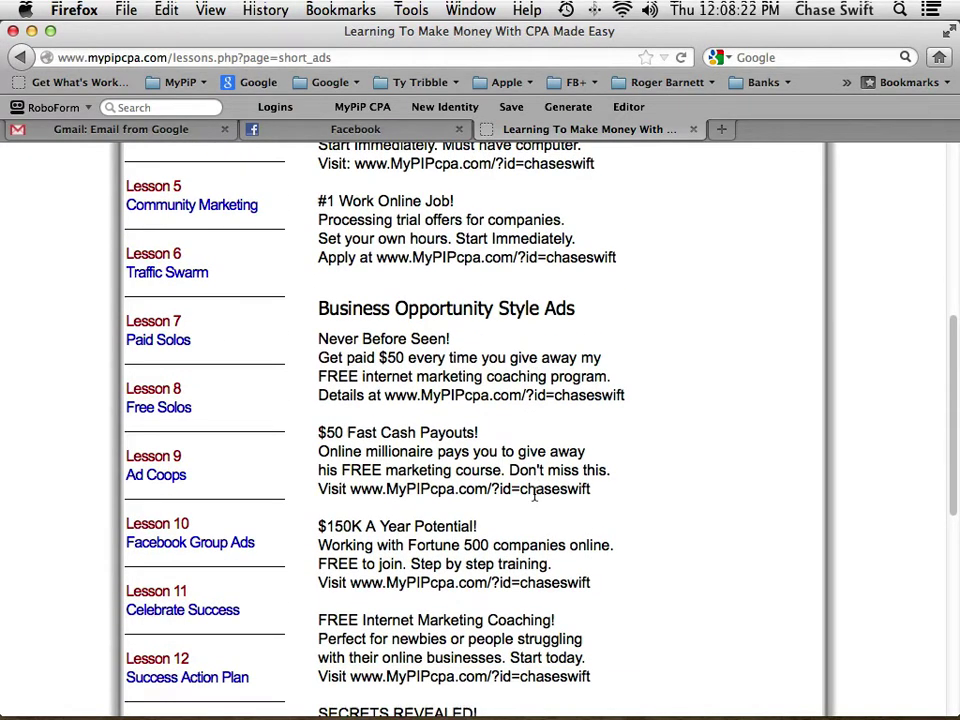
scroll(535, 495, "down", 5)
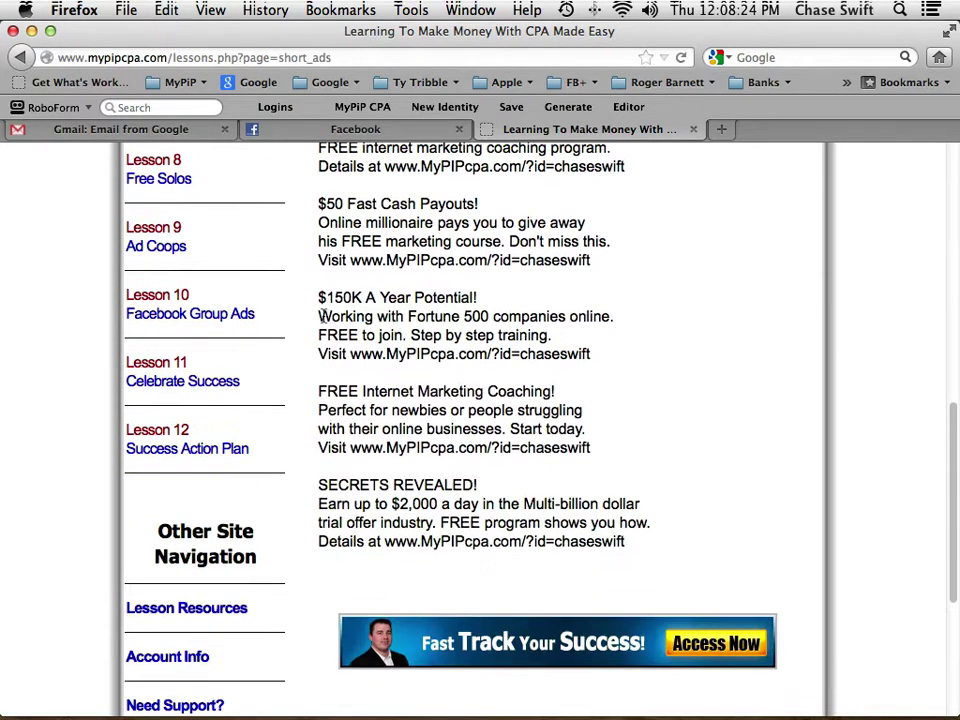
Select the Fortune 500 line, the FREE Internet Marketing Coaching ad, and its affiliate link
left_click_drag(320, 316, 619, 348)
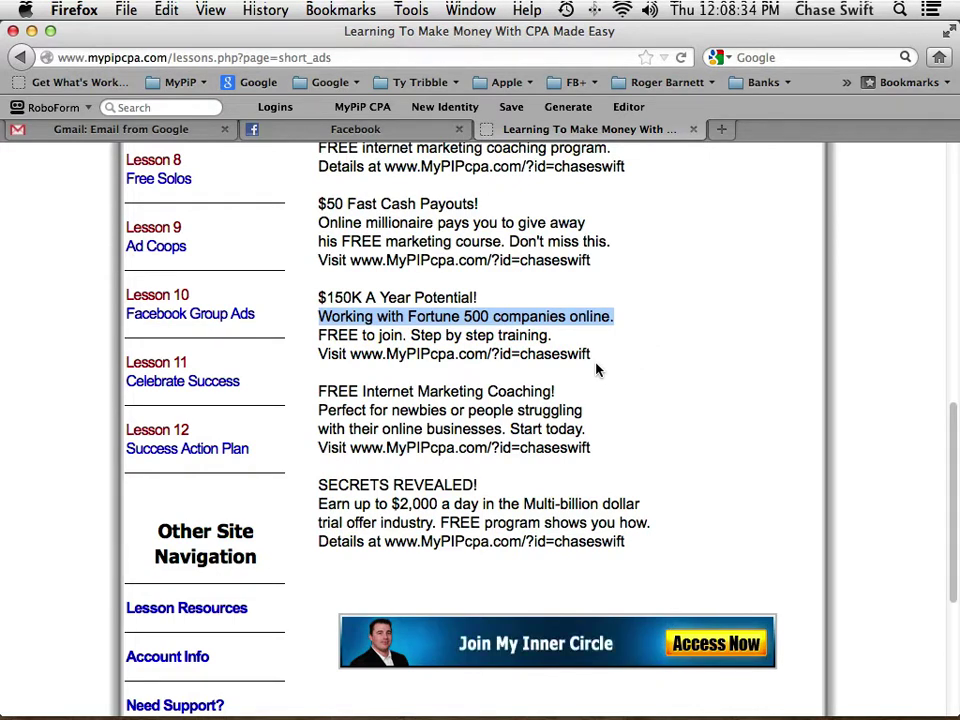
left_click(578, 381)
left_click_drag(318, 391, 604, 455)
left_click(551, 456)
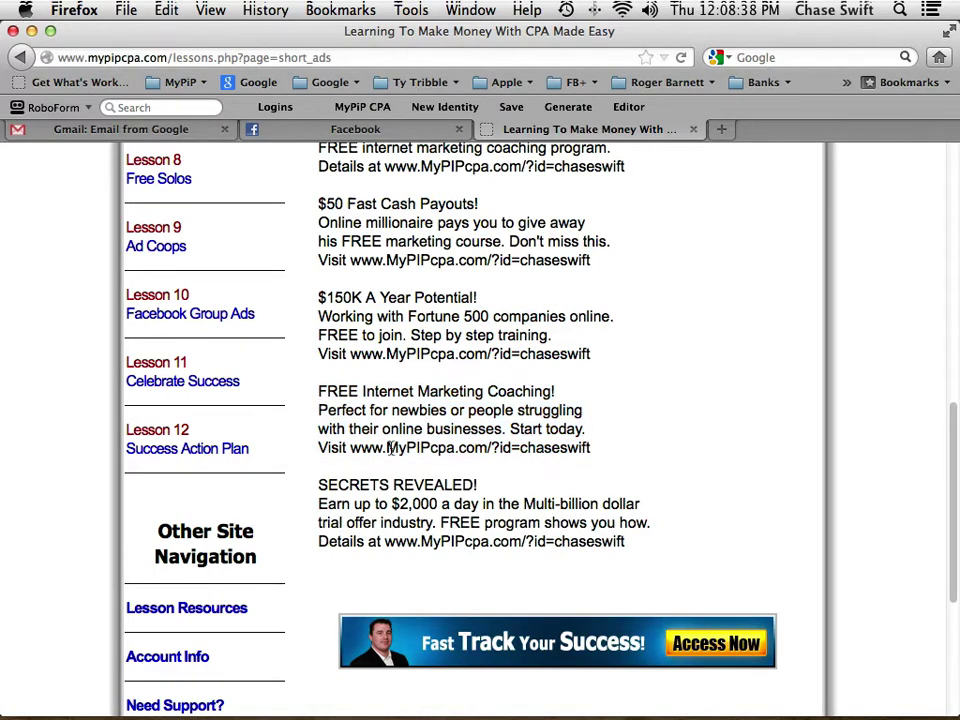
left_click_drag(350, 448, 576, 458)
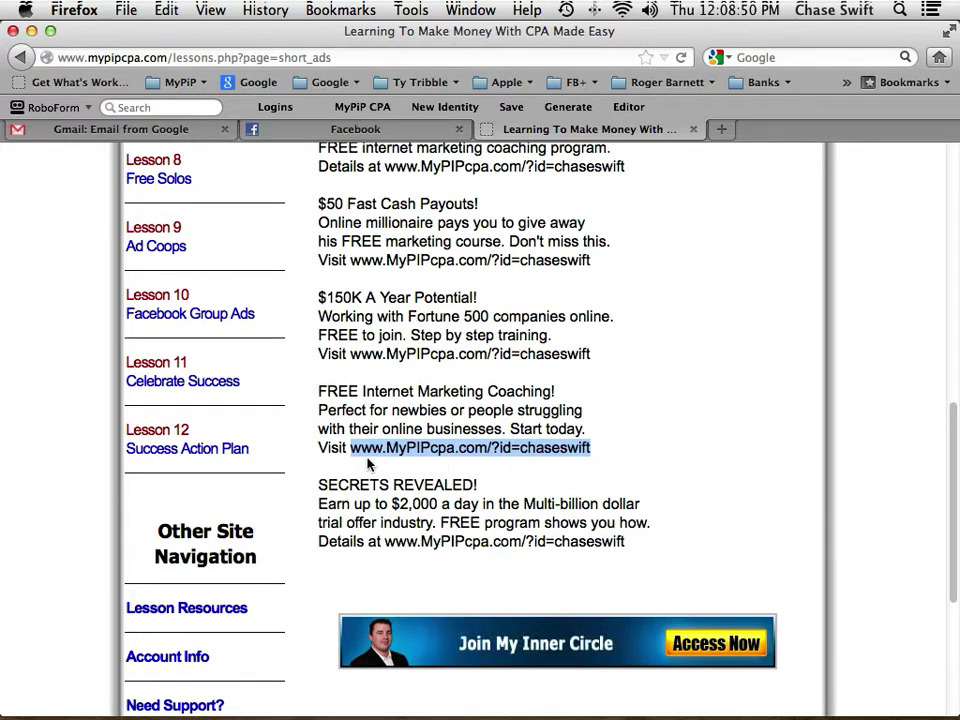
Return to the Lesson 6 Traffic Swarm lesson showing the user ID and affiliate link
scroll(368, 463, "up", 5)
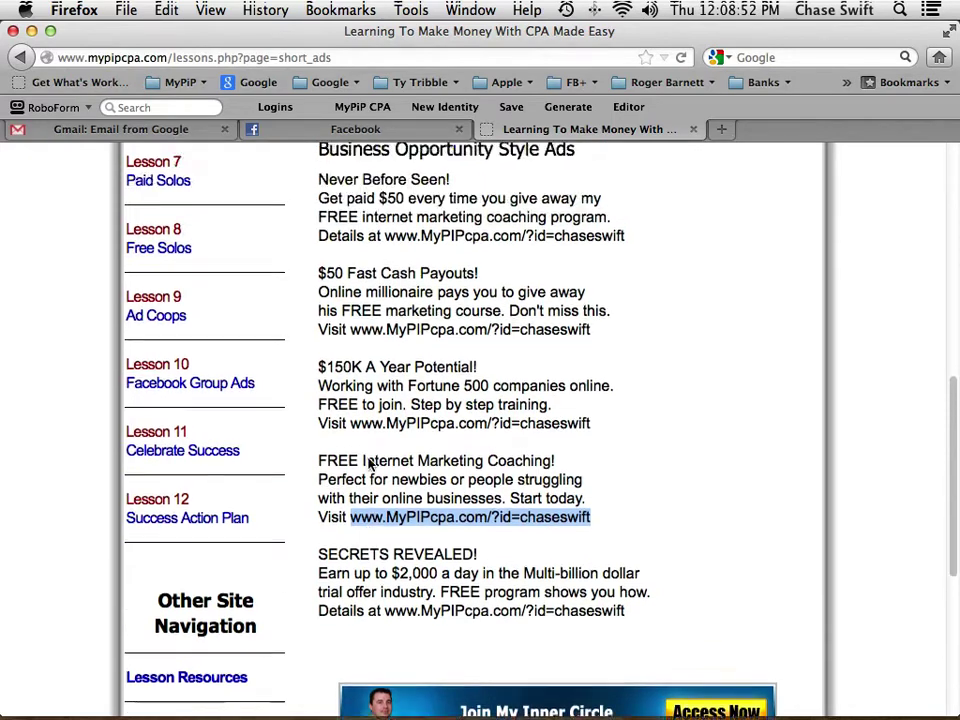
left_click(164, 284)
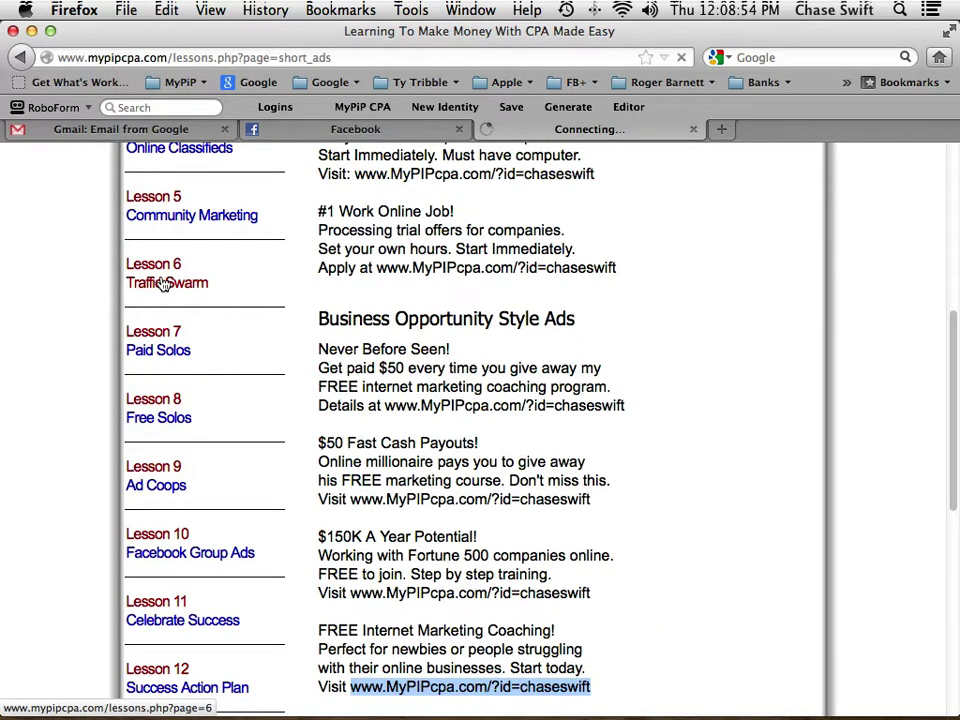
scroll(921, 598, "down", 8)
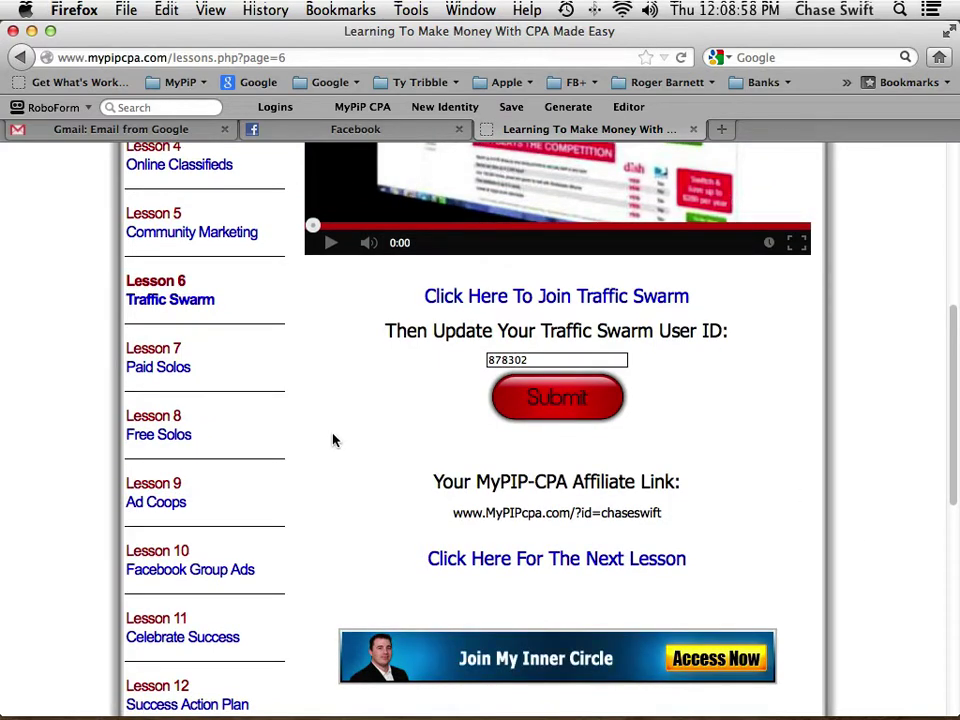
Reopen Sample Ads from Lesson Resources and browse the Work From Home and Business Opportunity ads
scroll(332, 439, "down", 10)
left_click(209, 315)
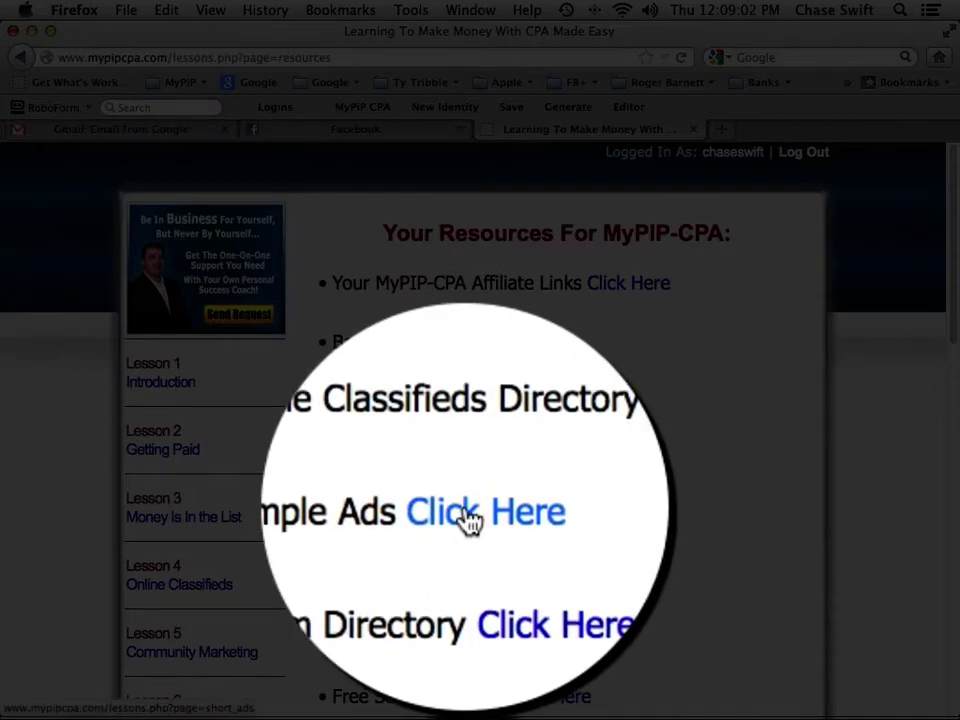
scroll(628, 514, "down", 6)
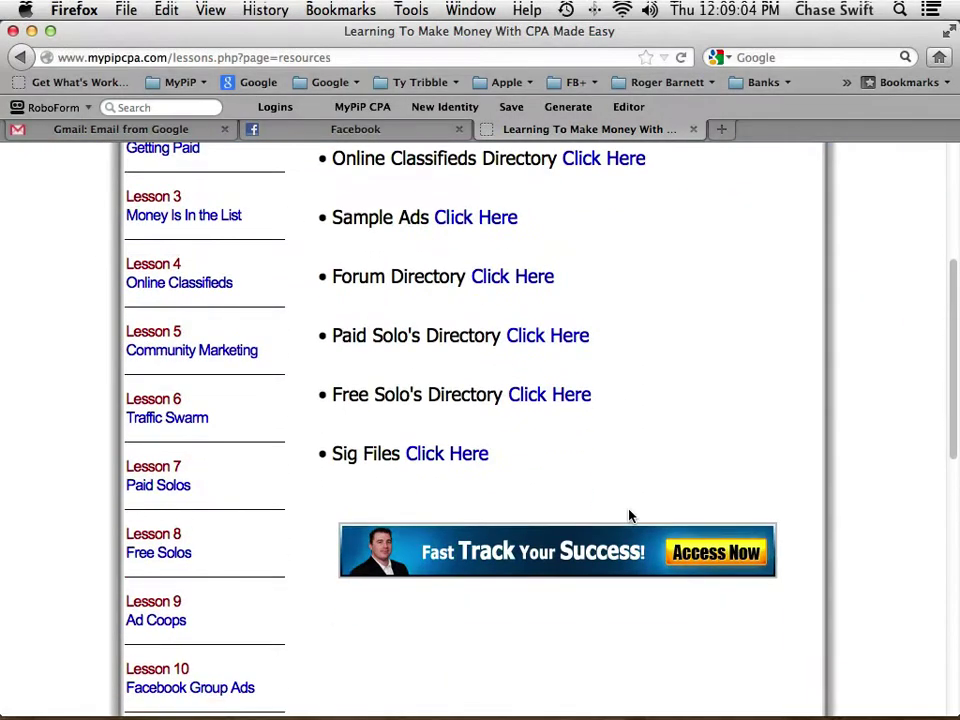
scroll(628, 516, "up", 5)
left_click(493, 459)
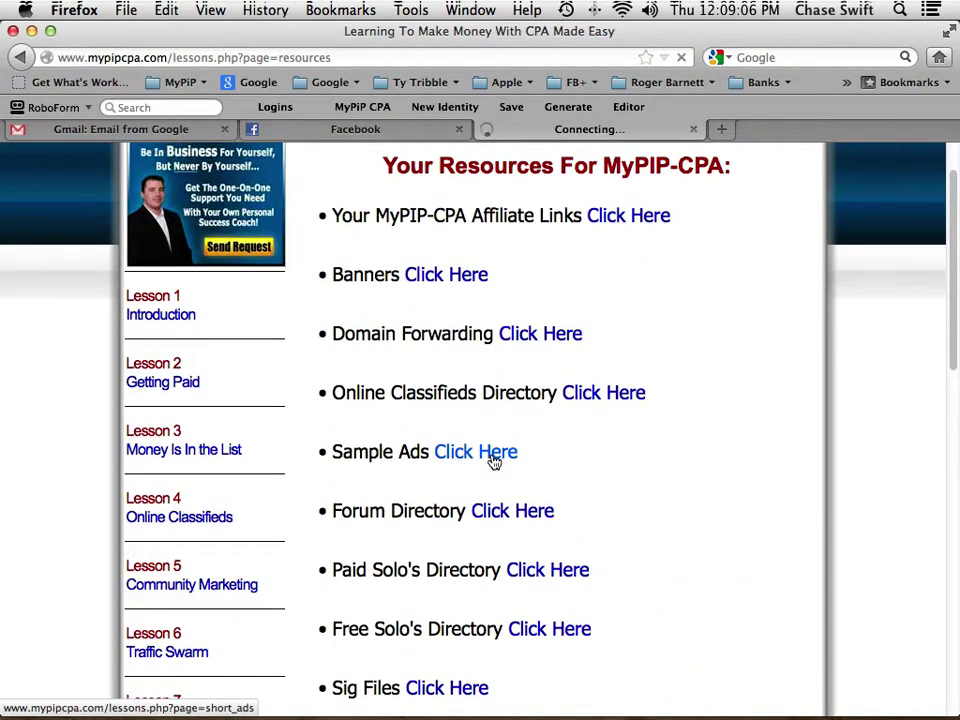
scroll(634, 484, "down", 4)
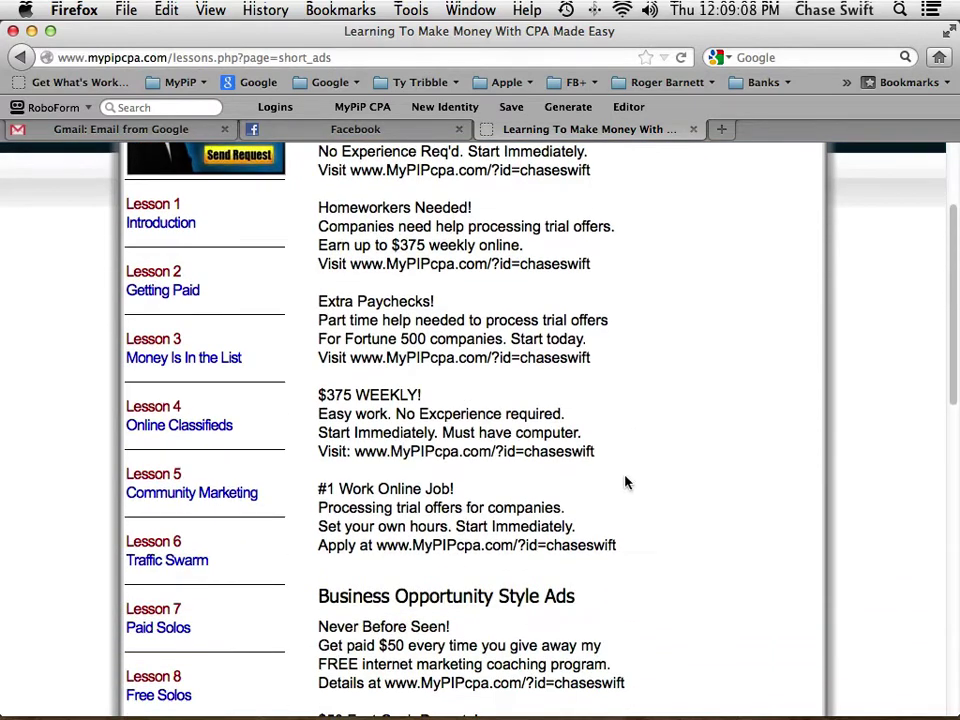
scroll(600, 475, "down", 4)
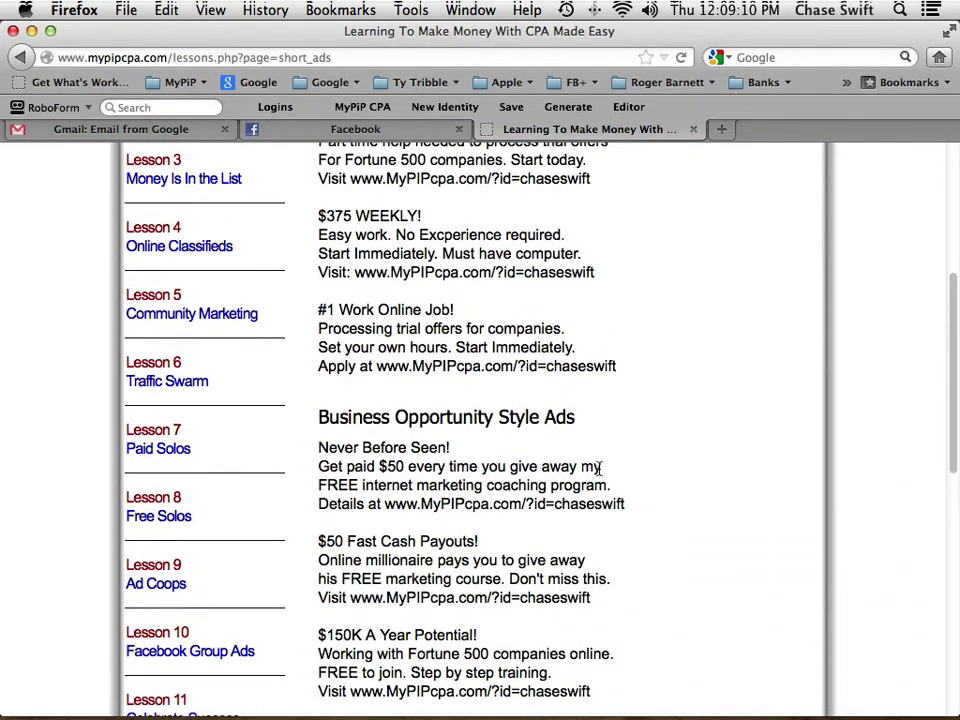
scroll(598, 466, "down", 5)
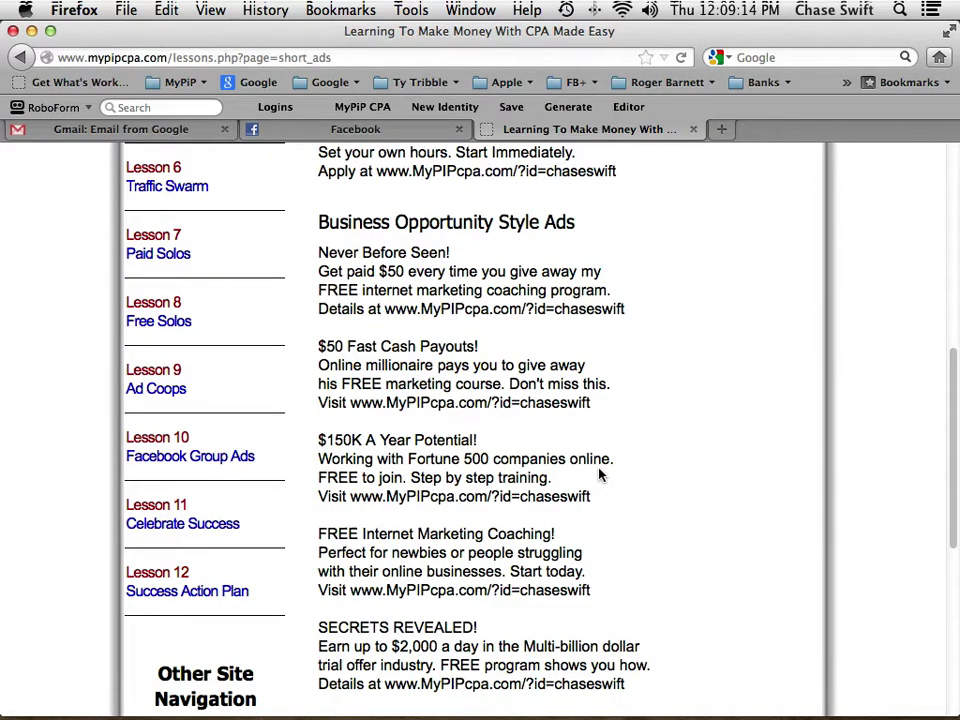
scroll(601, 475, "down", 6)
scroll(603, 475, "up", 8)
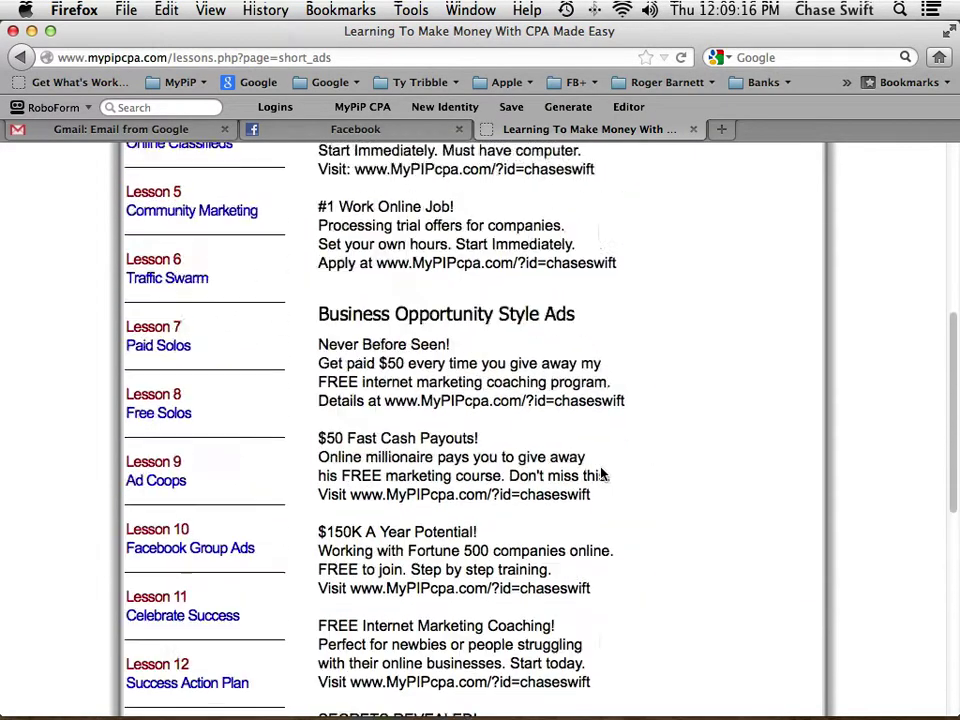
scroll(601, 475, "up", 10)
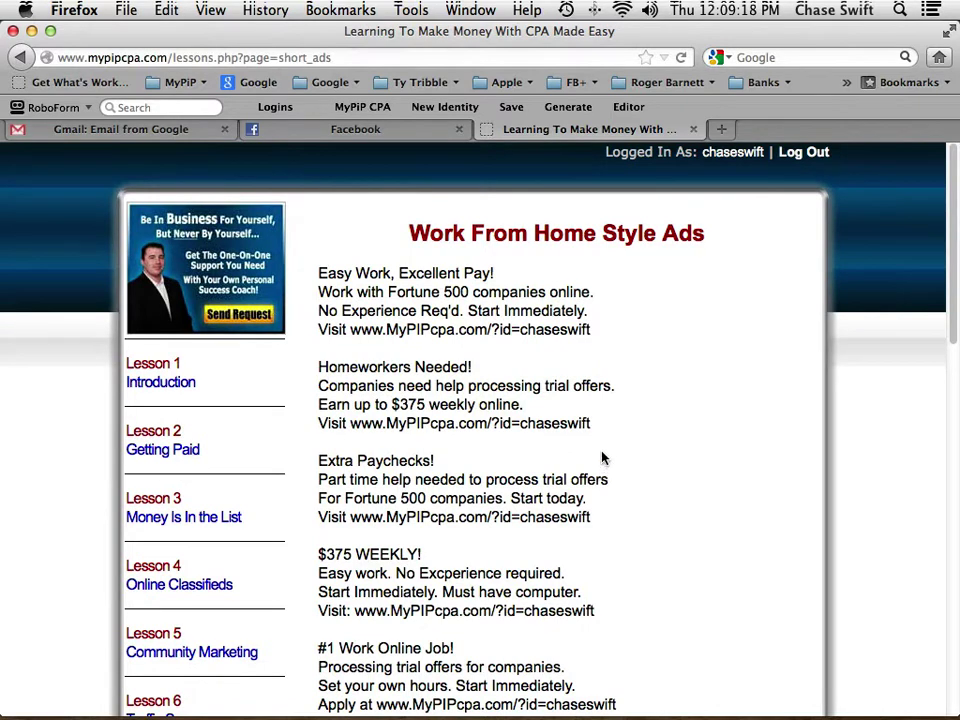
left_click(89, 10)
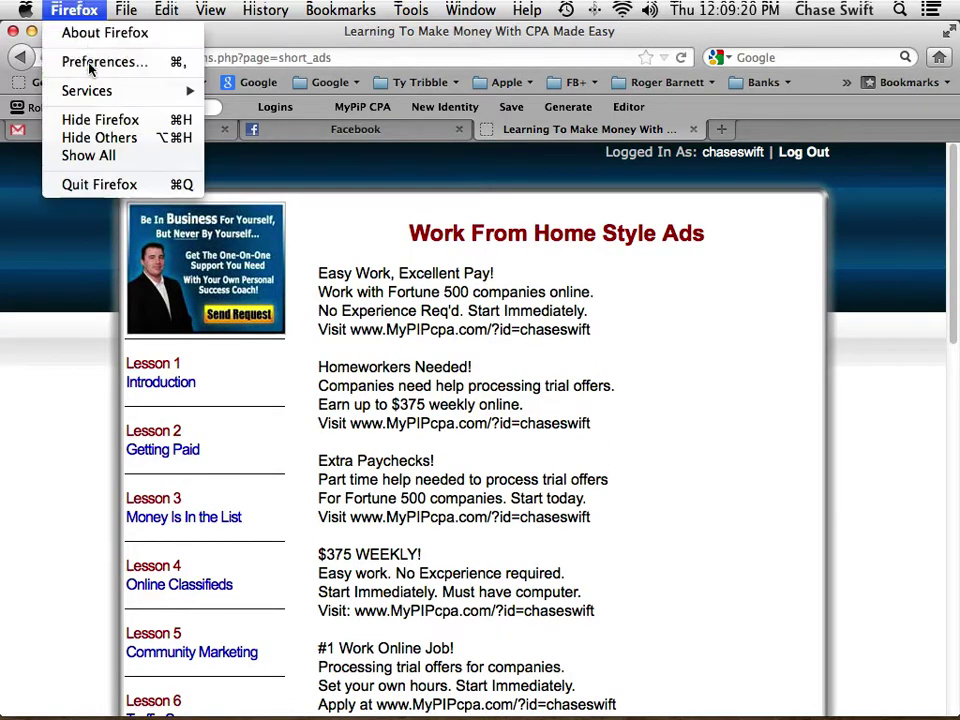
left_click(62, 62)
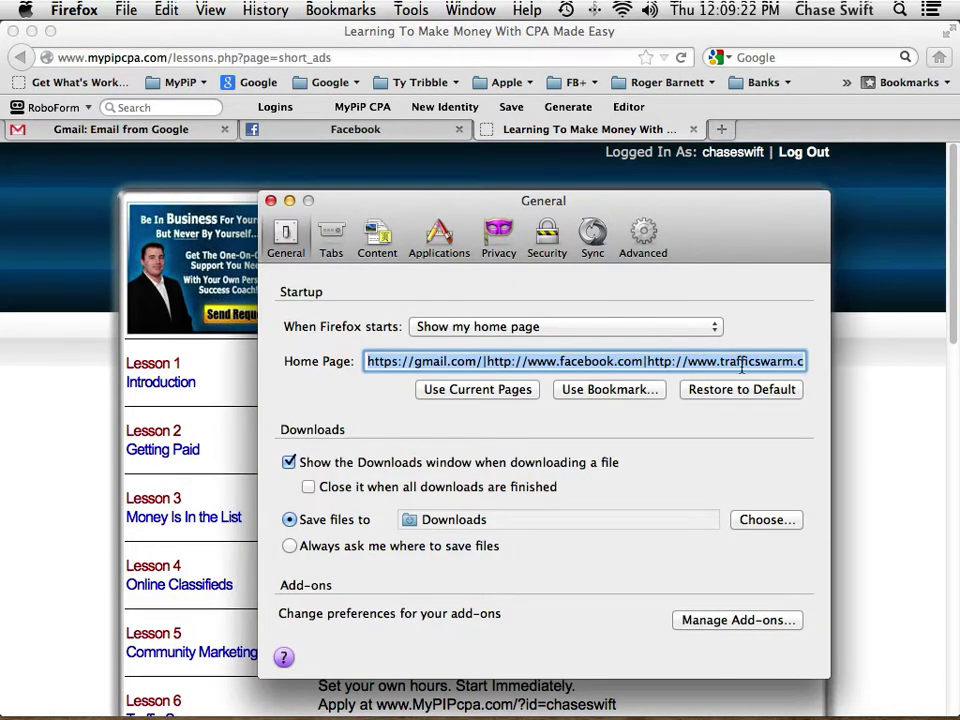
left_click_drag(757, 364, 781, 375)
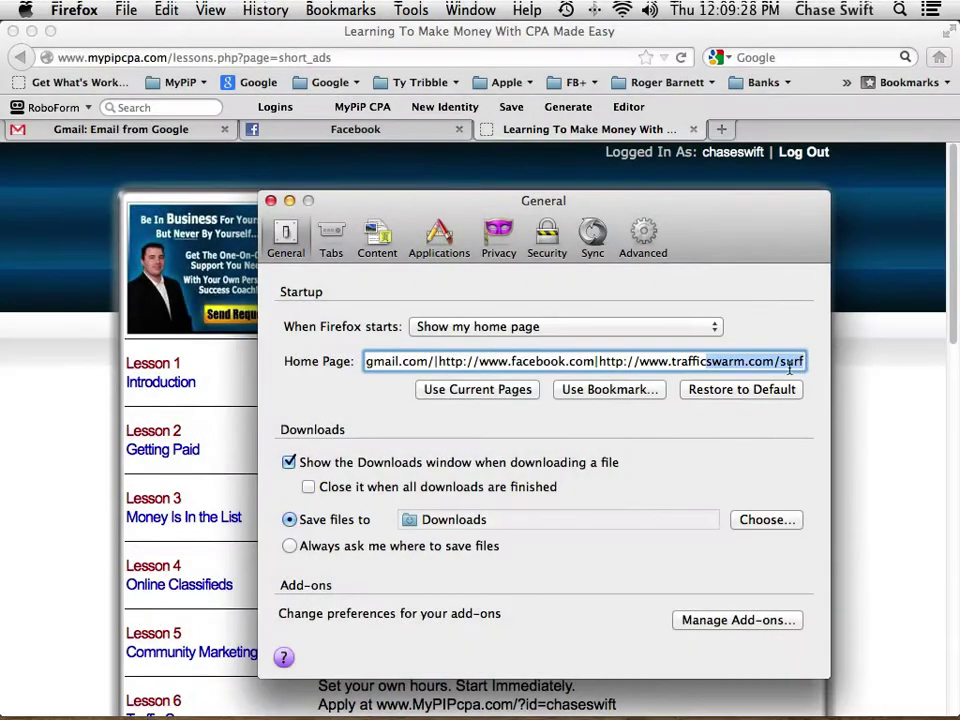
left_click(680, 362)
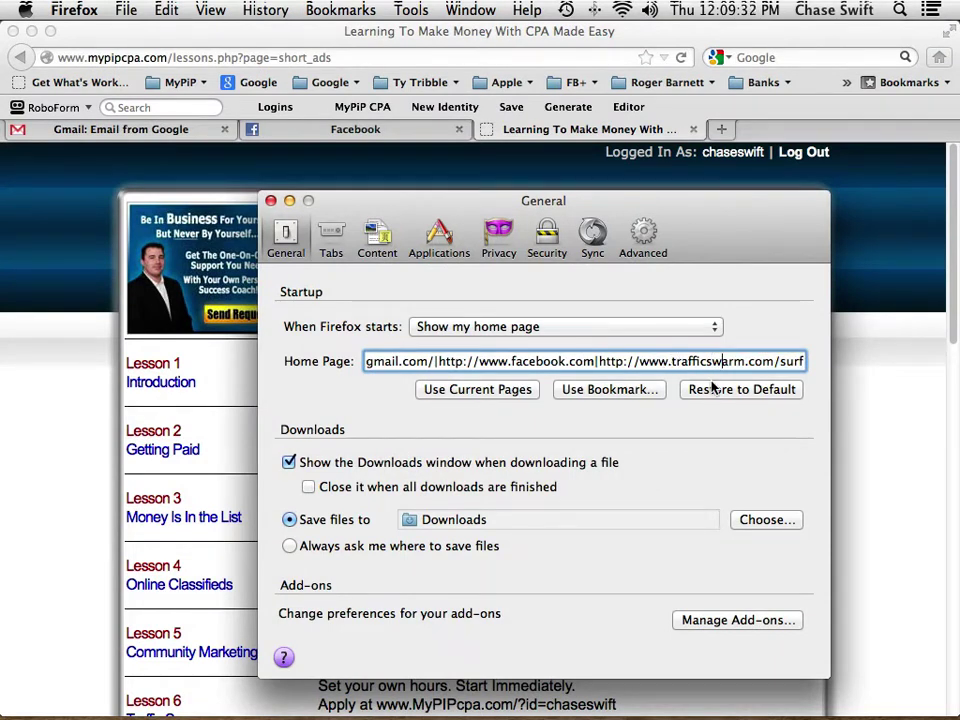
left_click(271, 201)
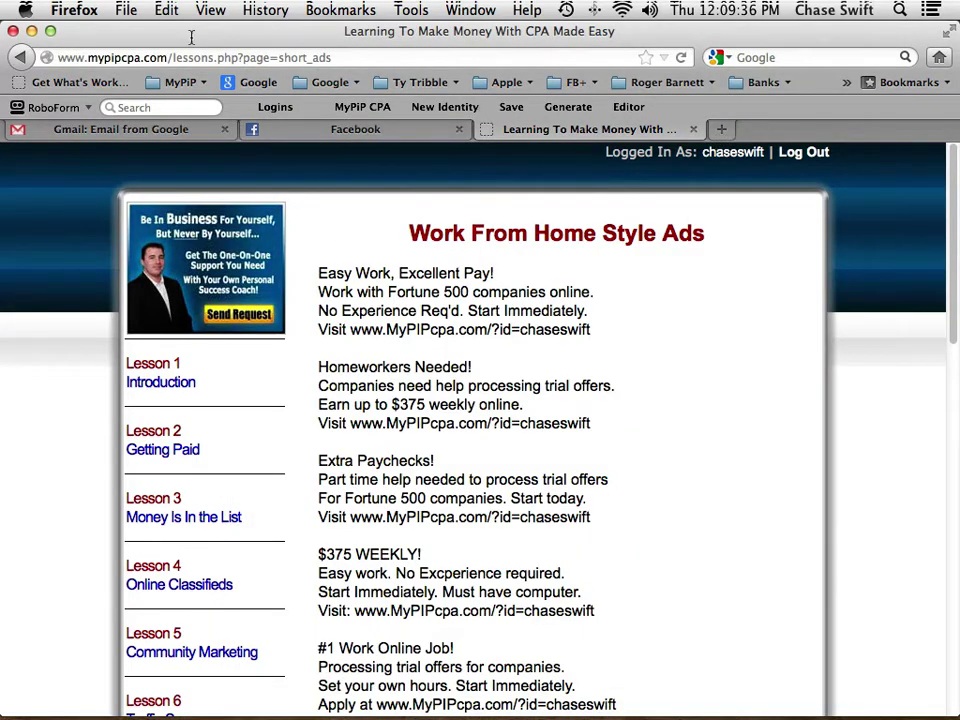
left_click(74, 9)
Quit Firefox and relaunch it from the Dock to reopen its three startup tabs
left_click(96, 182)
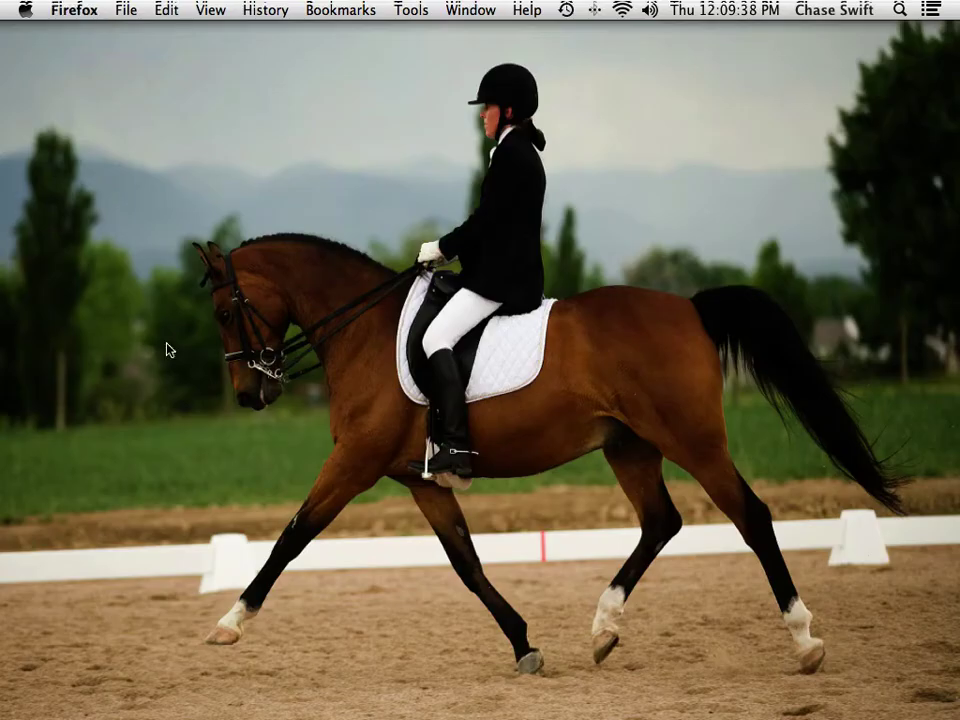
mouse_move(236, 710)
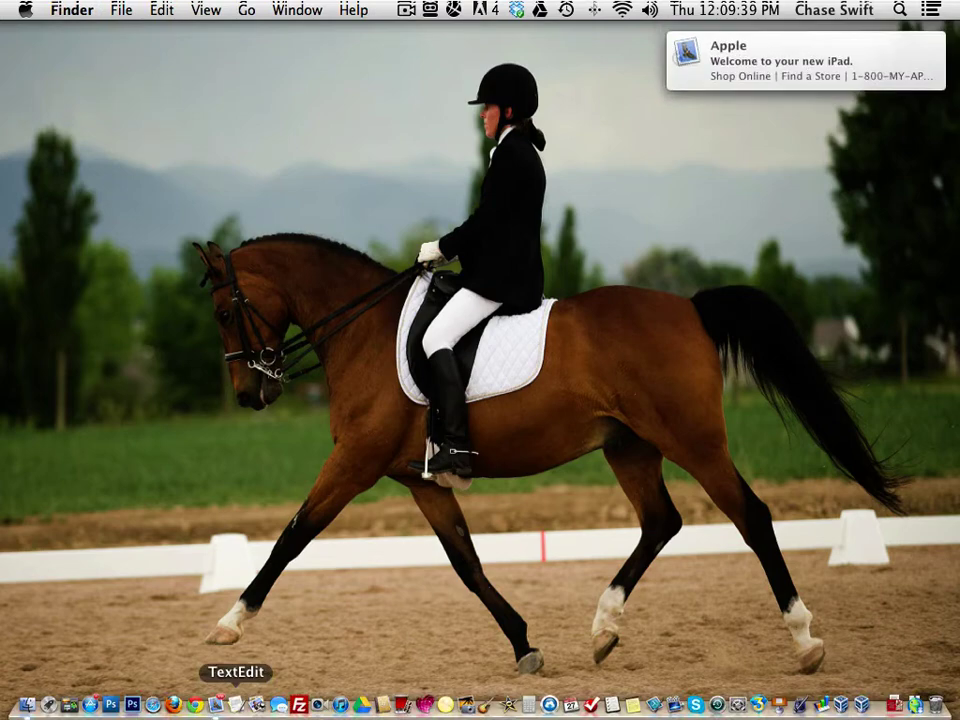
left_click(171, 707)
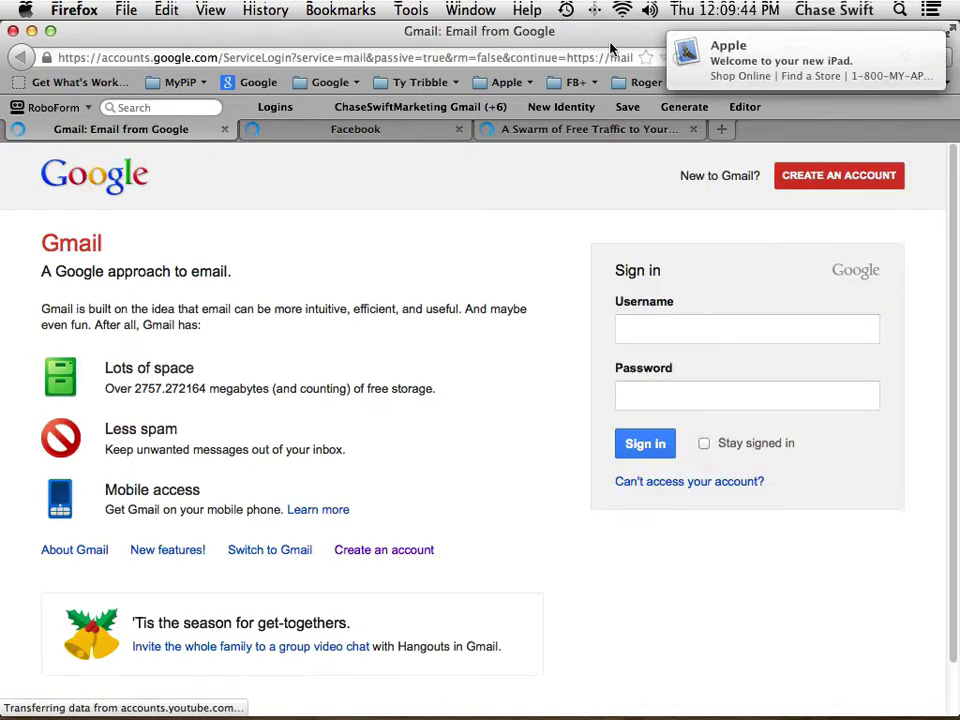
Show the TrafficSwarm member home page: 4801 credits, $62.00 owed, 234 views, 35 clicks
left_click(558, 138)
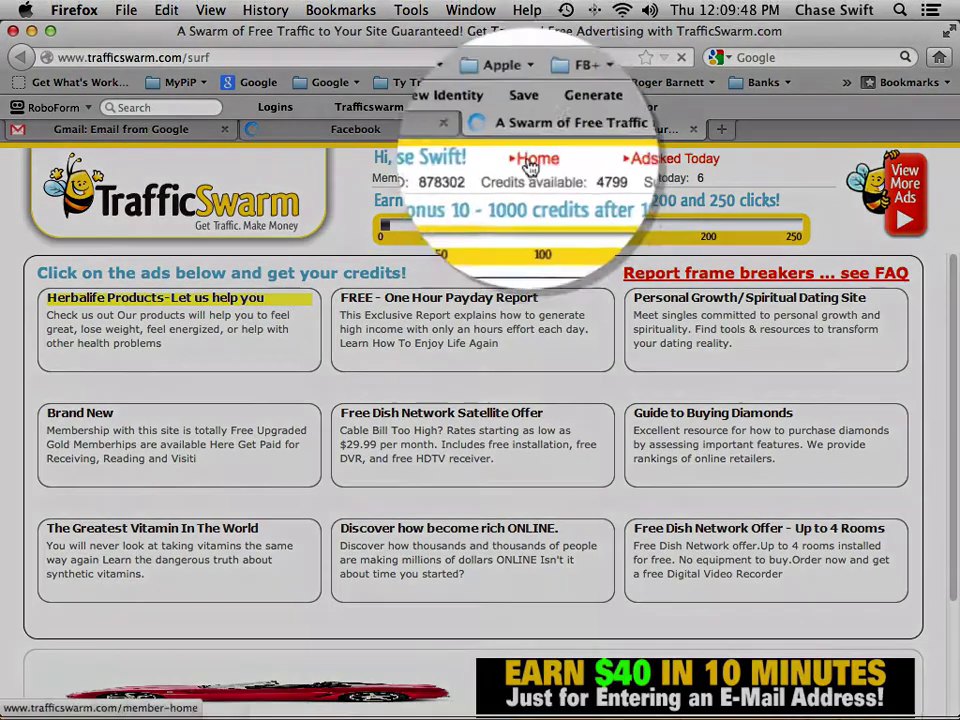
left_click(536, 159)
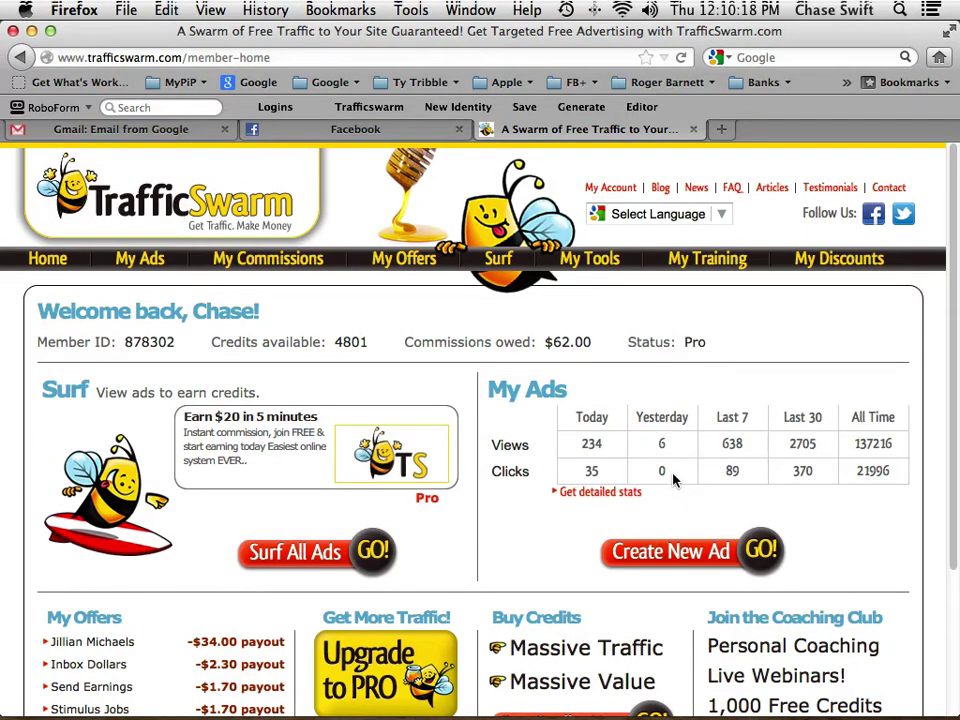
left_click(75, 10)
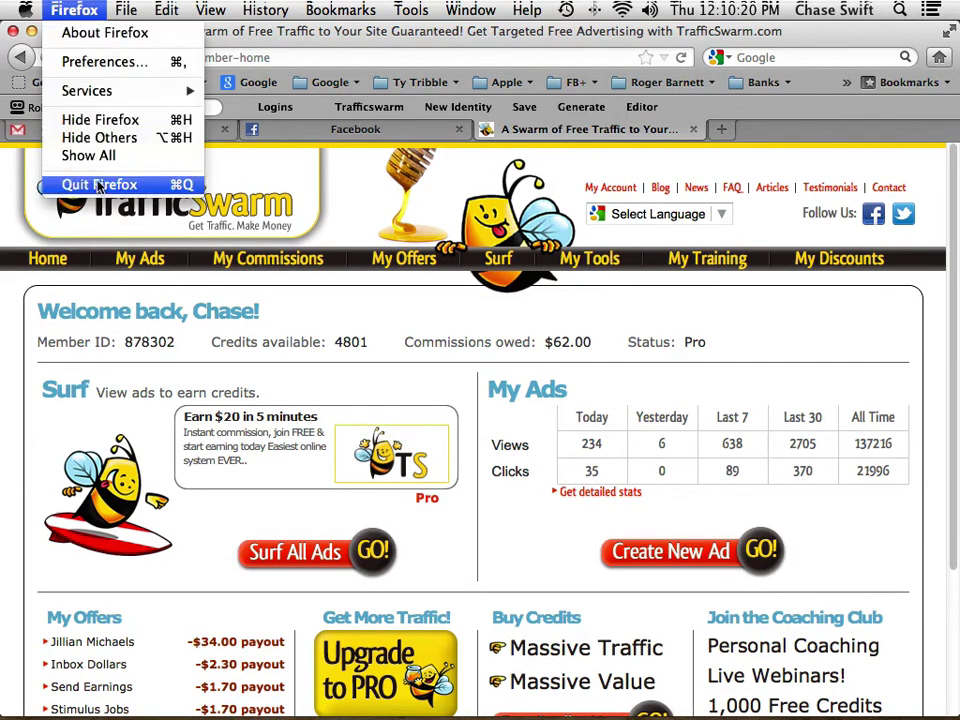
Quit Firefox, leaving the Finder desktop with its horse-riding wallpaper
left_click(125, 185)
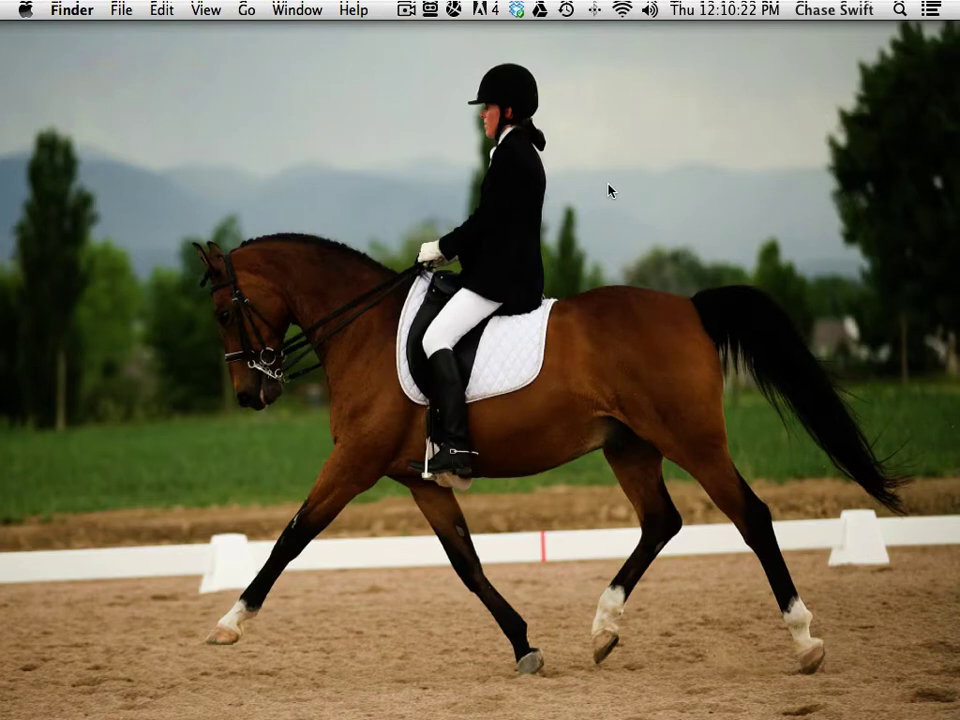